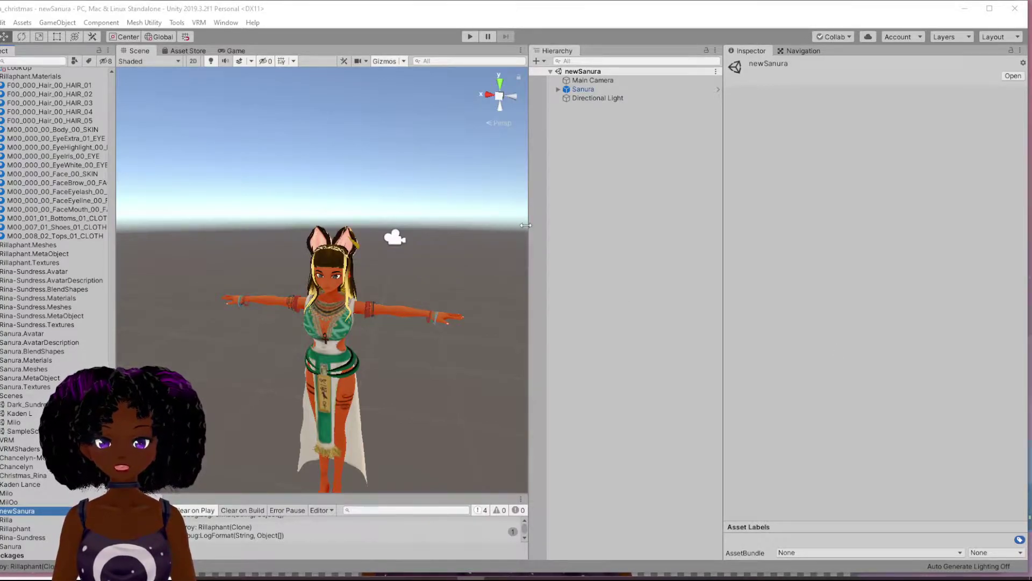
Widen the Scene view and orbit around Sanura to inspect her torso, skirt and belt.
drag(525, 226, 667, 211)
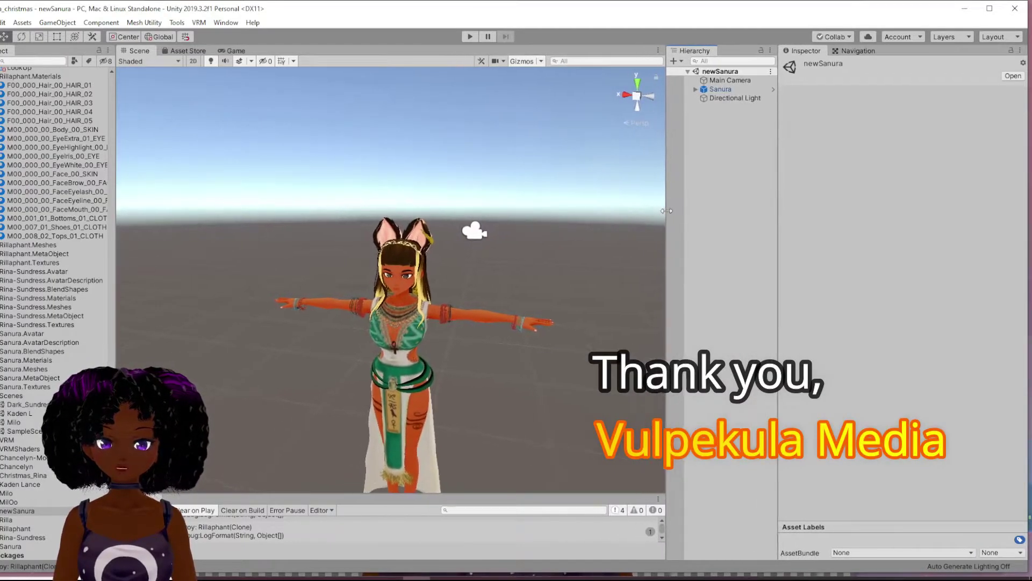
alt+drag(458, 386, 325, 358)
middle_drag(325, 358, 458, 193)
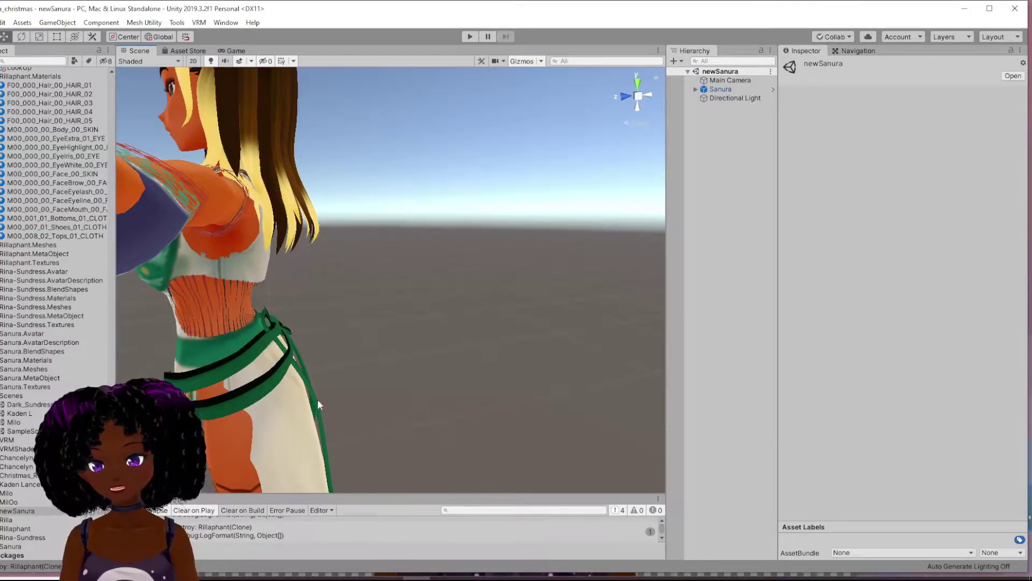
middle_drag(322, 445, 455, 402)
scroll(365, 402, down, 5)
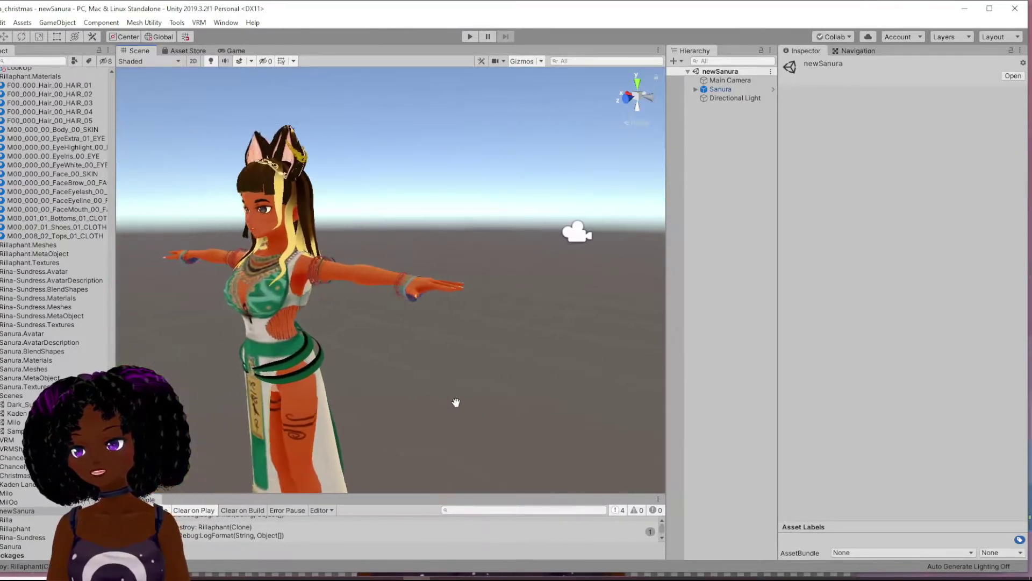
Centre Sanura in a front view, turn her, then clear the Hierarchy selection.
middle_drag(233, 397, 395, 368)
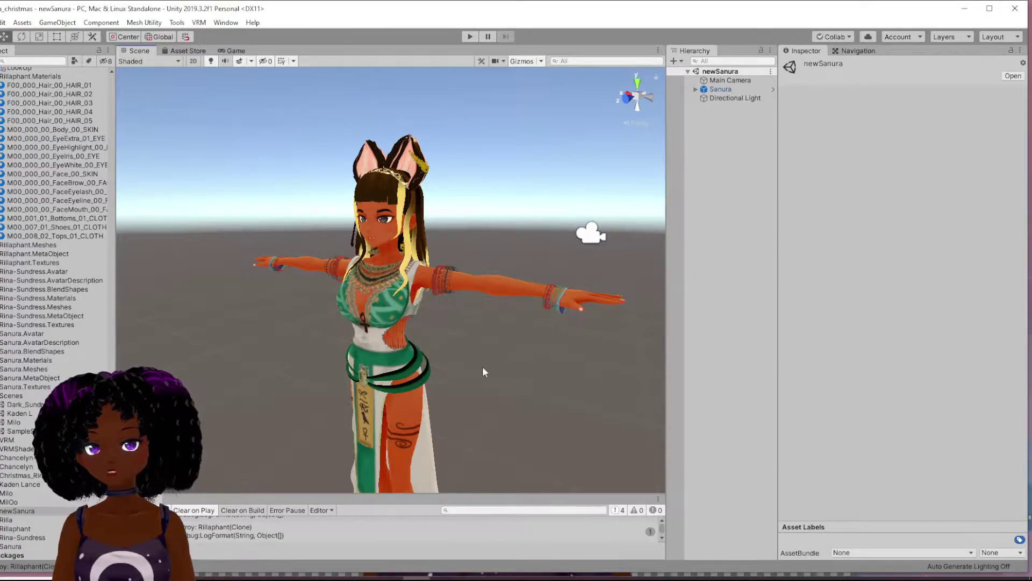
alt+drag(524, 390, 456, 386)
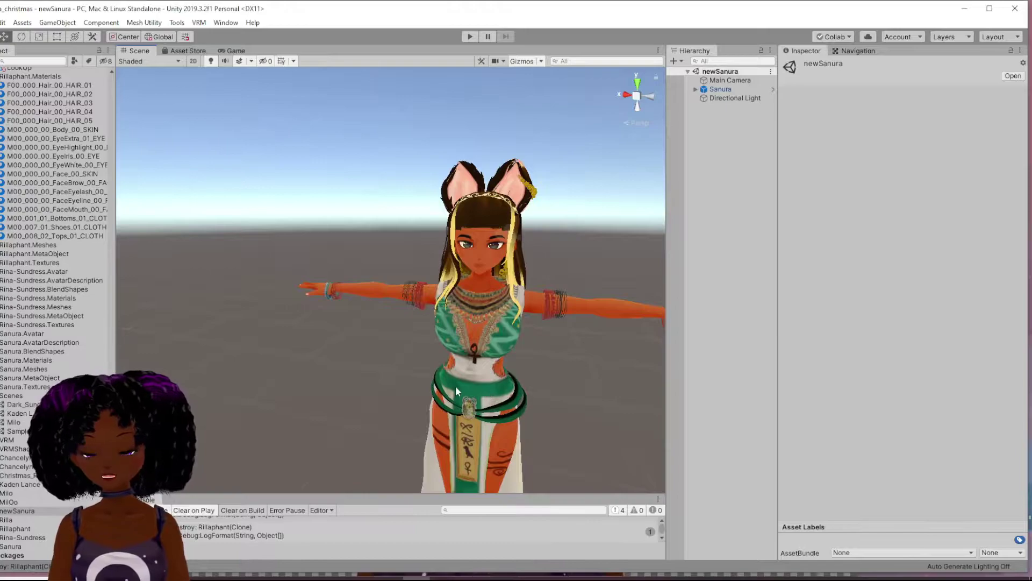
middle_drag(521, 372, 440, 370)
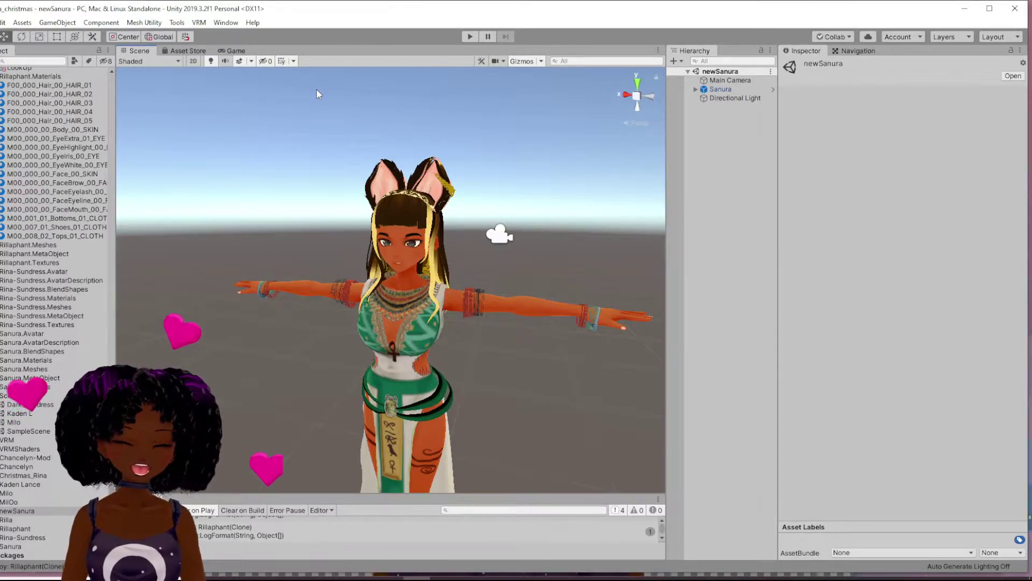
click(747, 347)
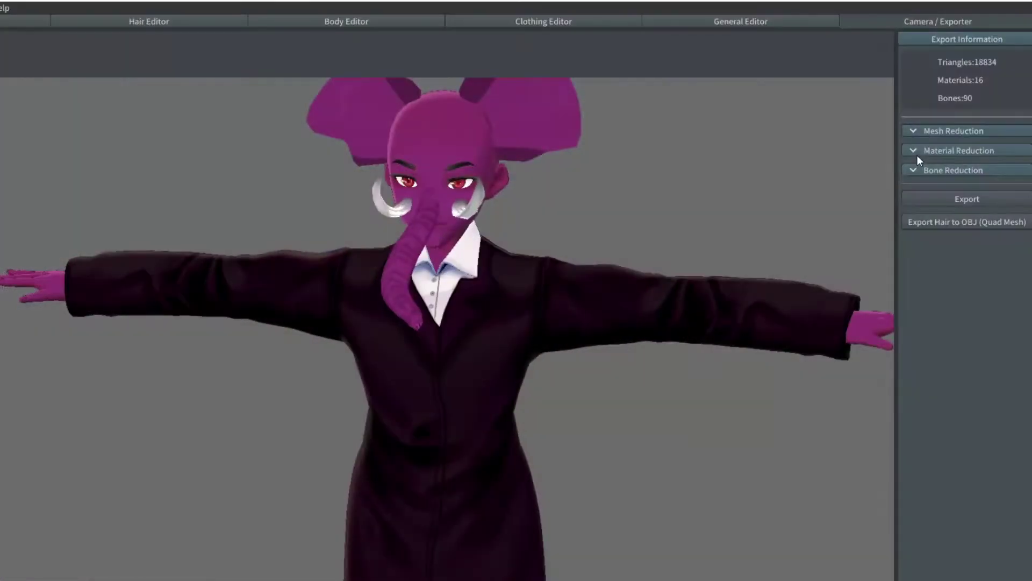
Expand Material Reduction with Enable Hair Combination left unchecked, then bring up VRM Settings via Export.
click(916, 152)
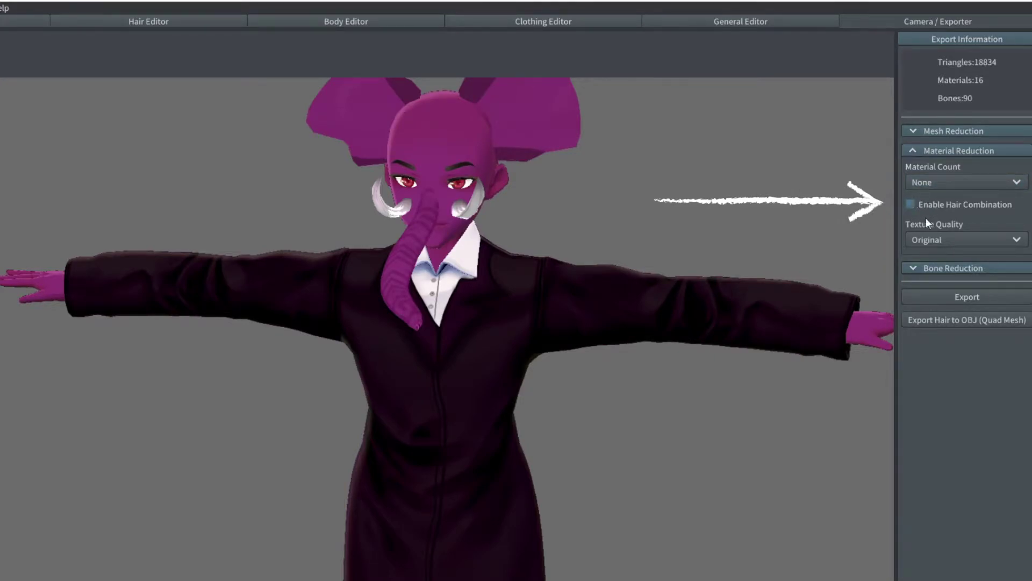
click(998, 299)
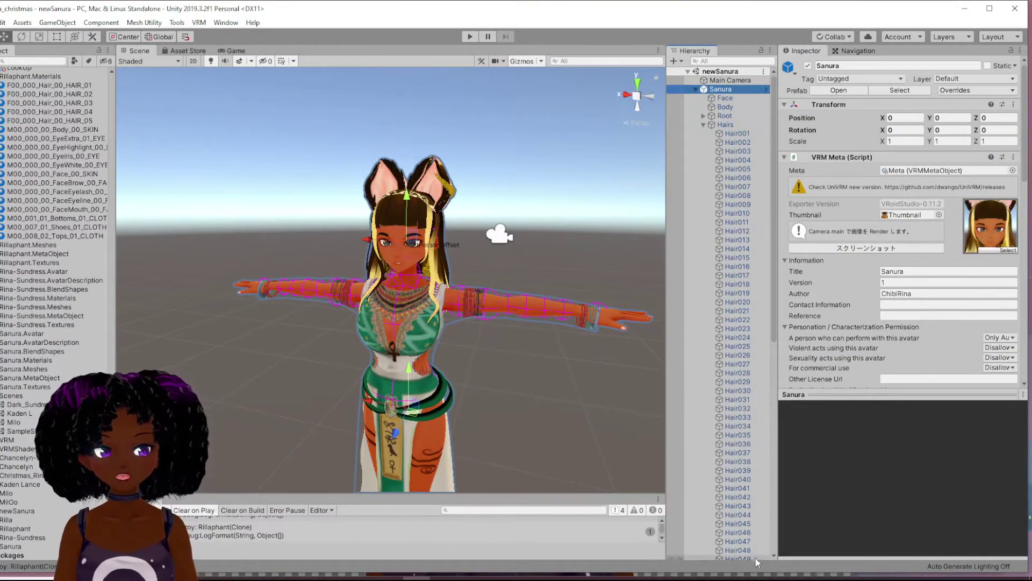
Orbit in on Sanura's skirt and select the green hanging strip, hair mesh Hair082.
scroll(765, 255, down, 6)
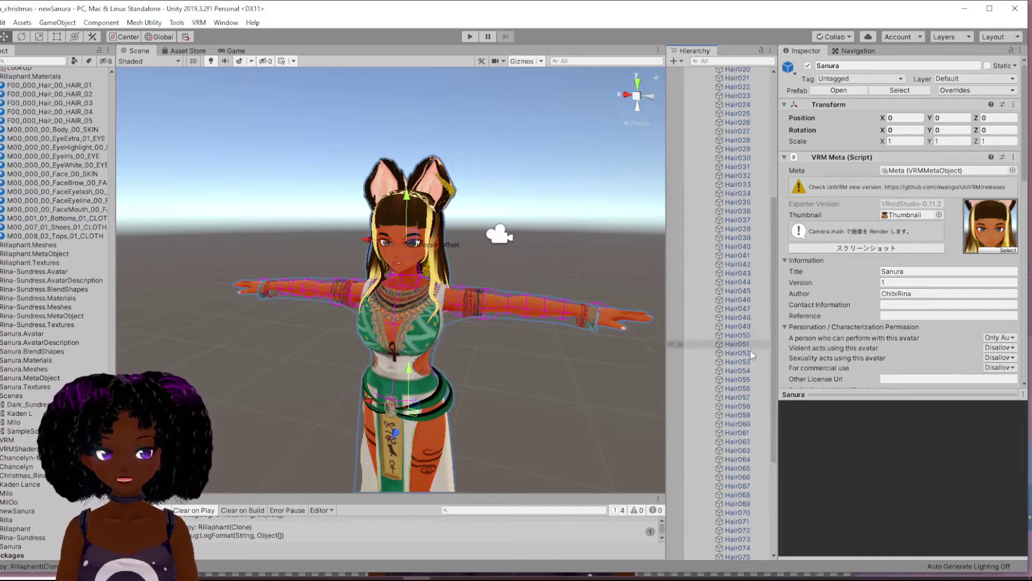
scroll(742, 421, up, 6)
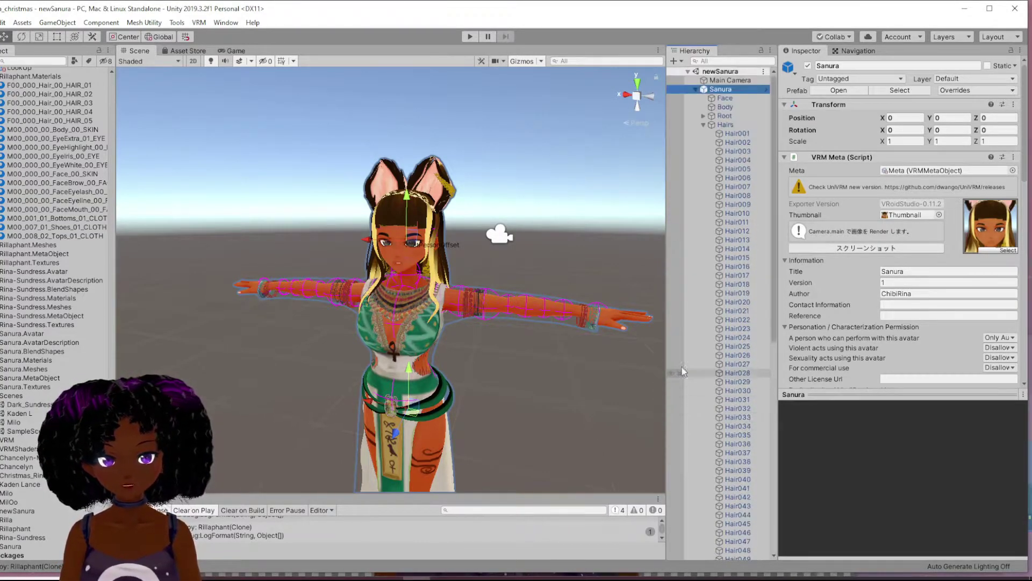
alt+drag(554, 334, 344, 334)
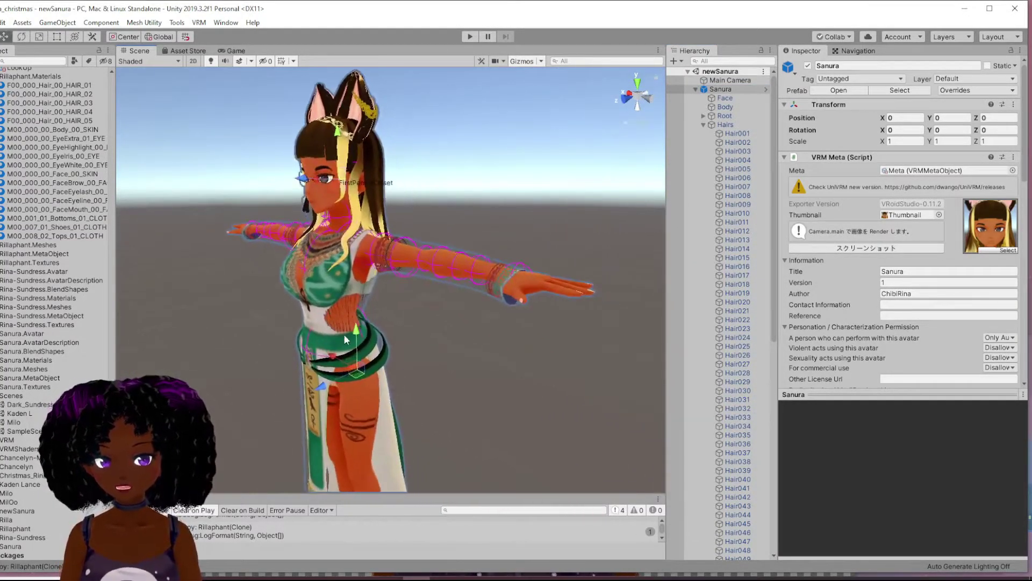
alt+drag(465, 345, 305, 347)
click(306, 287)
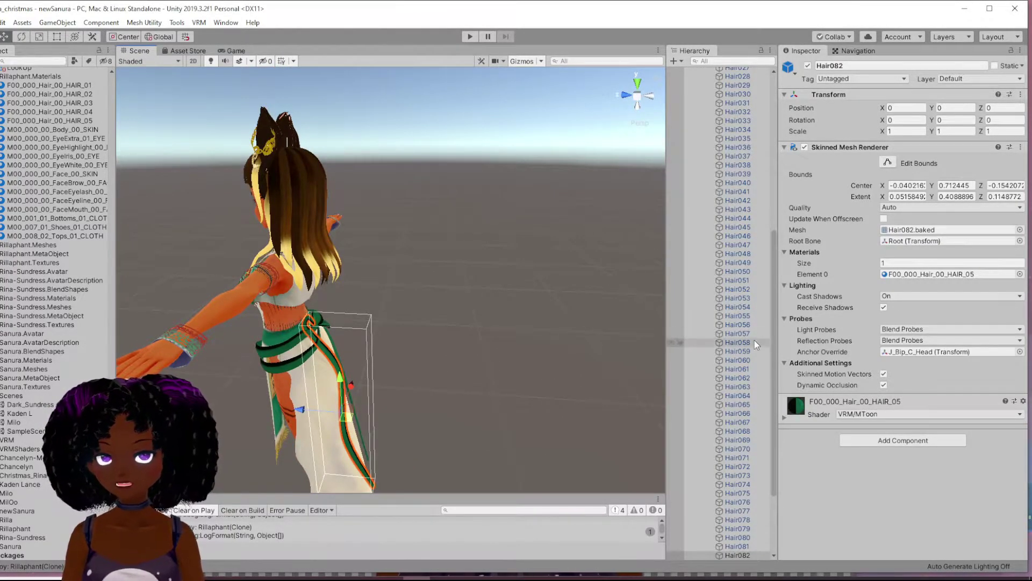
alt+drag(553, 337, 517, 210)
scroll(415, 305, down, 5)
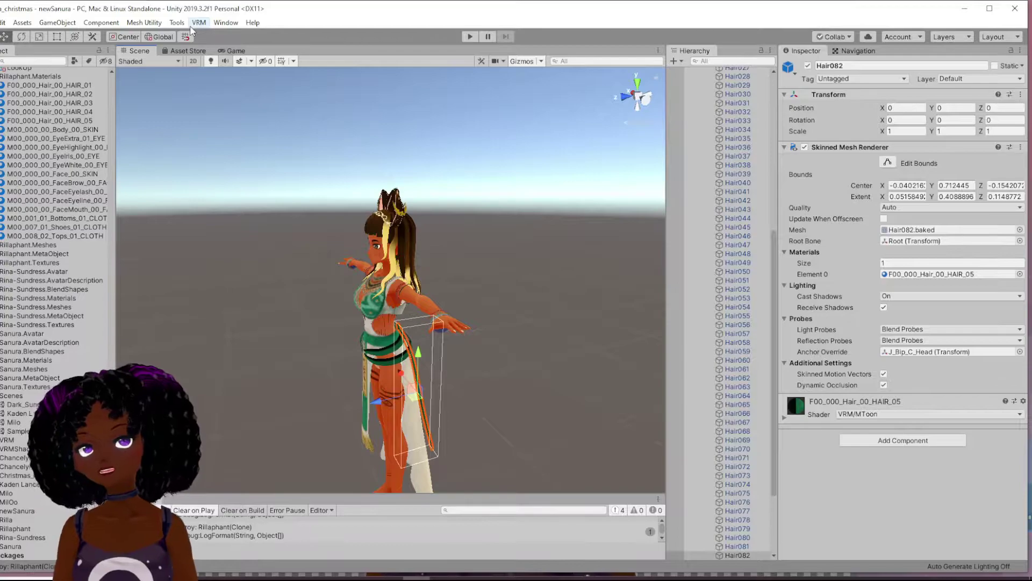
scroll(569, 358, up, 3)
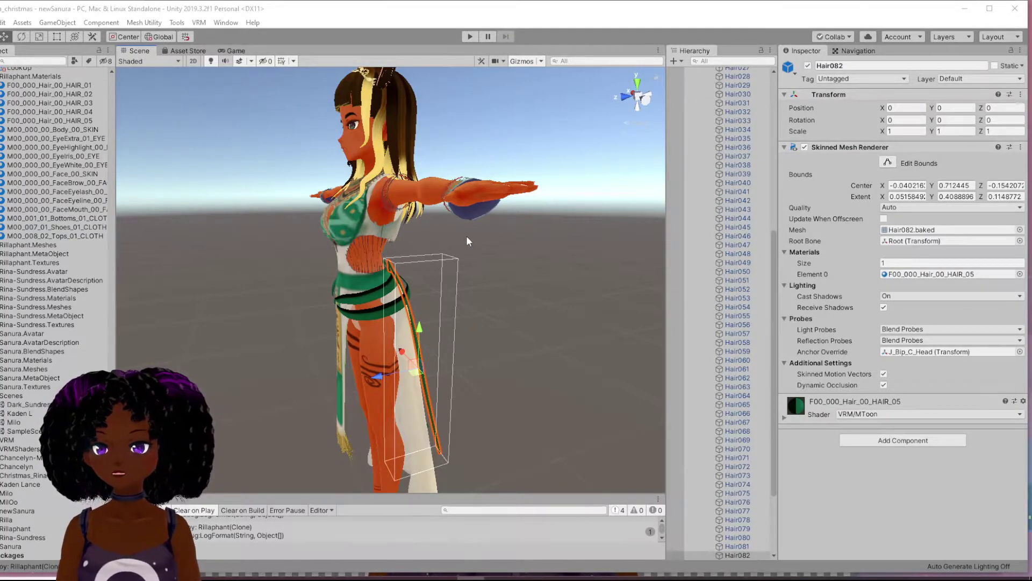
alt+drag(526, 393, 371, 379)
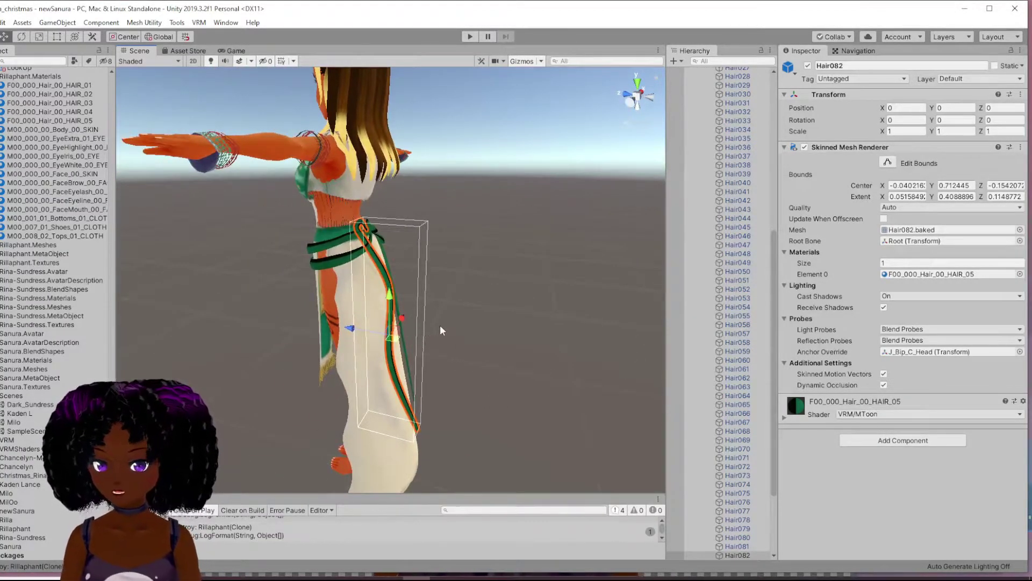
alt+drag(496, 344, 350, 305)
scroll(380, 327, up, 2)
click(346, 301)
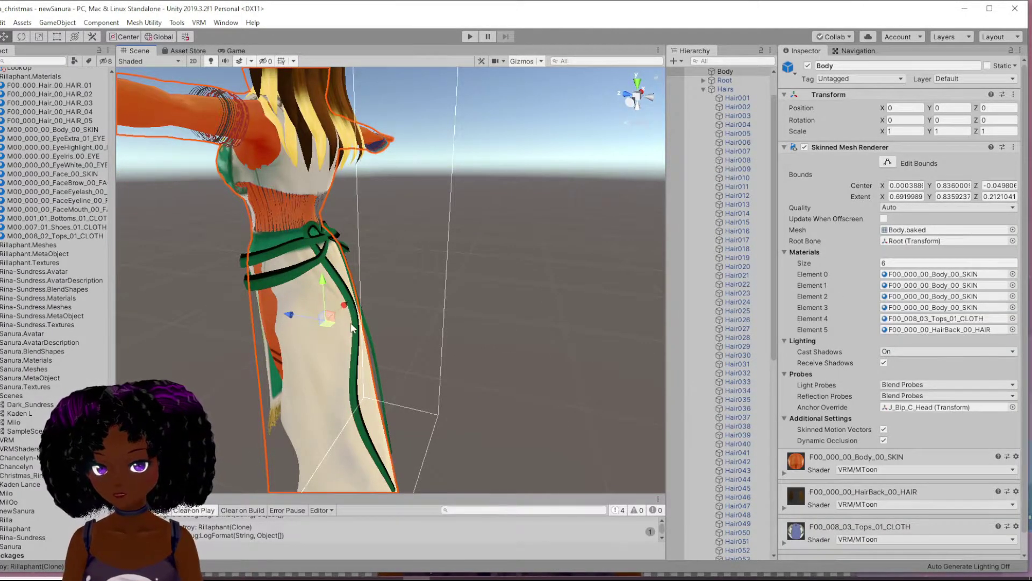
click(354, 308)
click(356, 330)
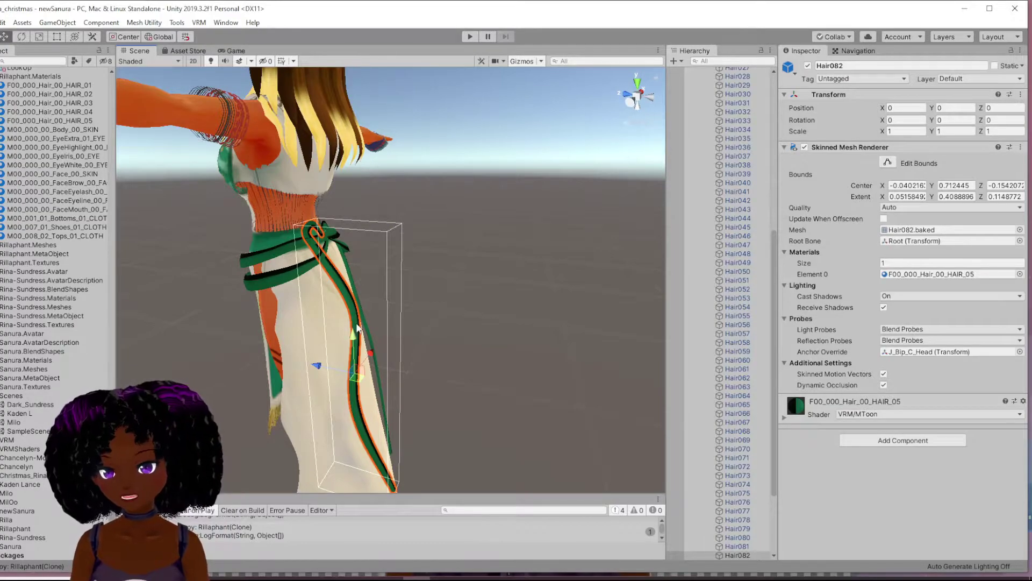
middle_drag(491, 348, 515, 322)
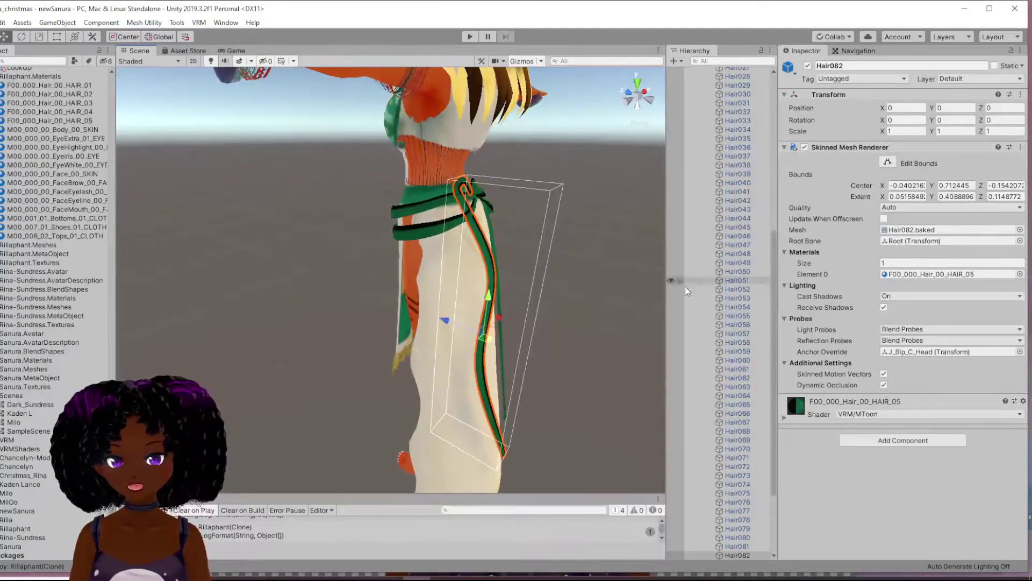
scroll(772, 350, up, 5)
scroll(773, 350, up, 5)
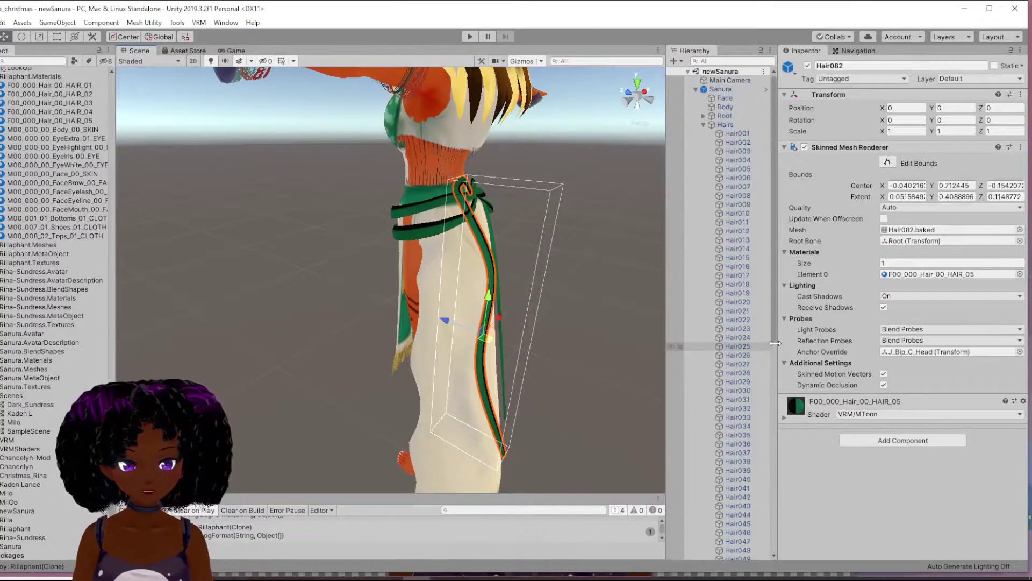
Expand Root and J_Bip_C_Hips, widening the Hierarchy to read full bone names.
click(705, 116)
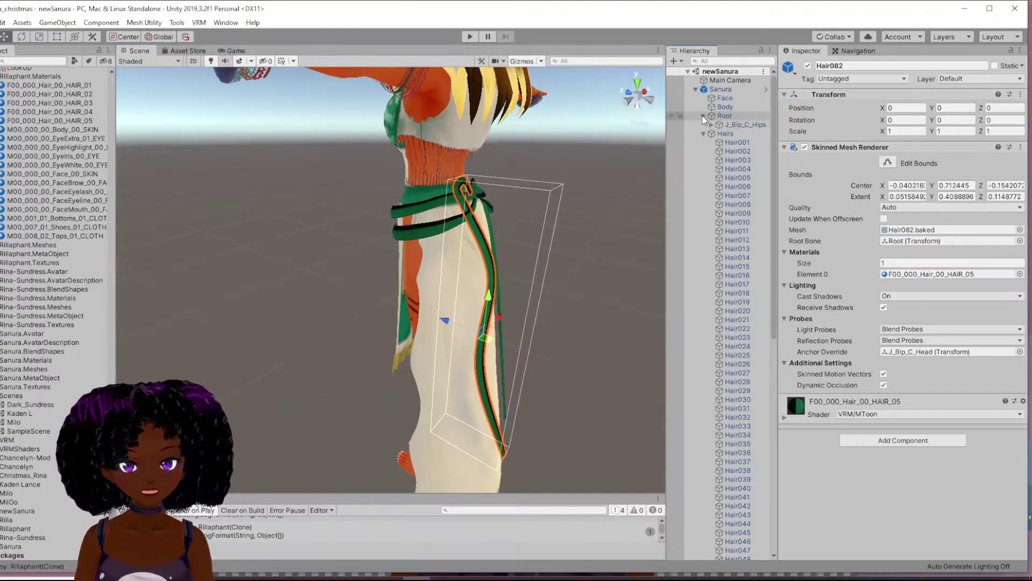
click(710, 124)
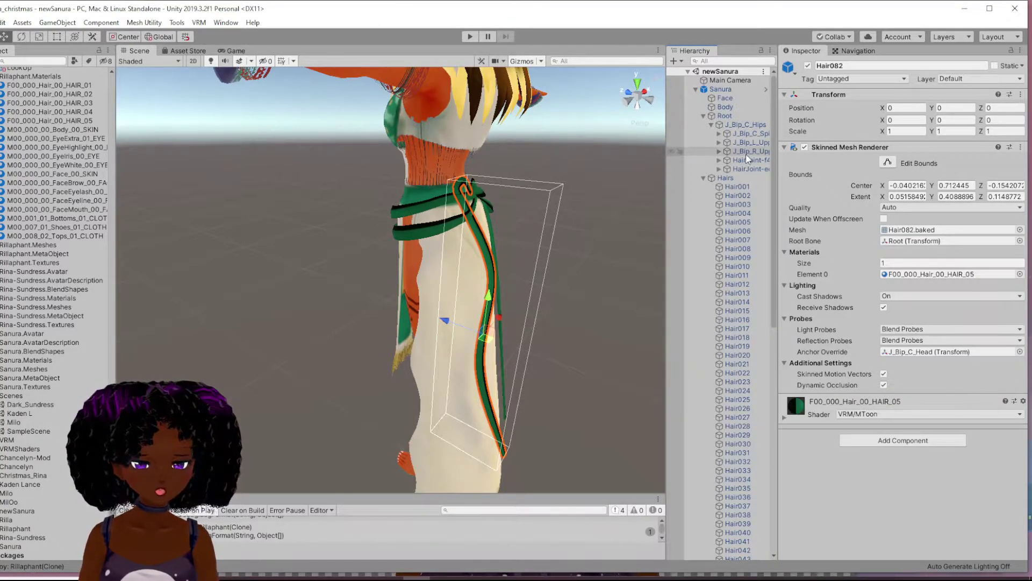
click(719, 143)
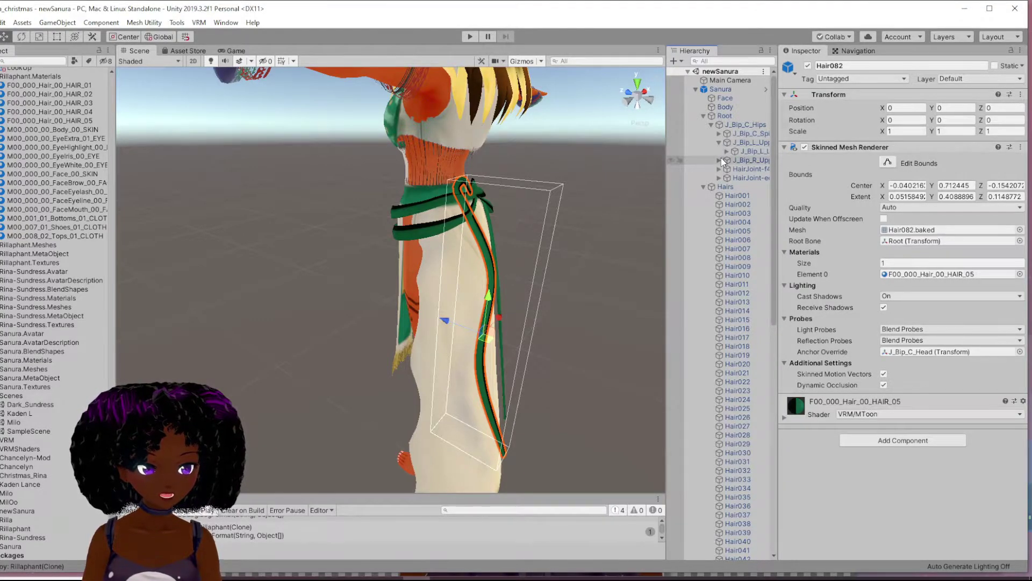
drag(667, 169, 567, 175)
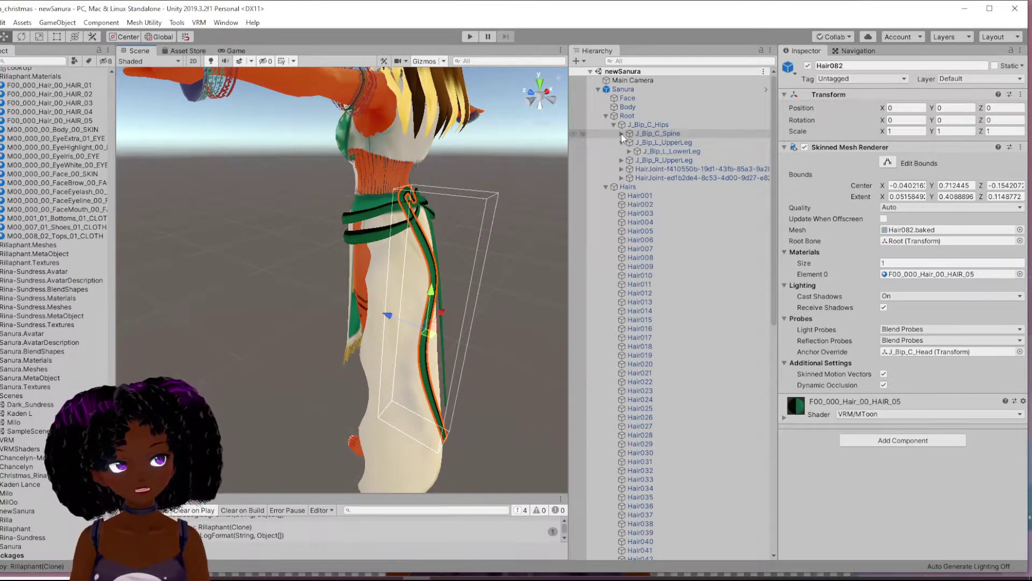
click(622, 142)
Unfold Spine, UpperChest, Neck and J_Bip_C_Head, then select one of the head's hair joints.
click(622, 133)
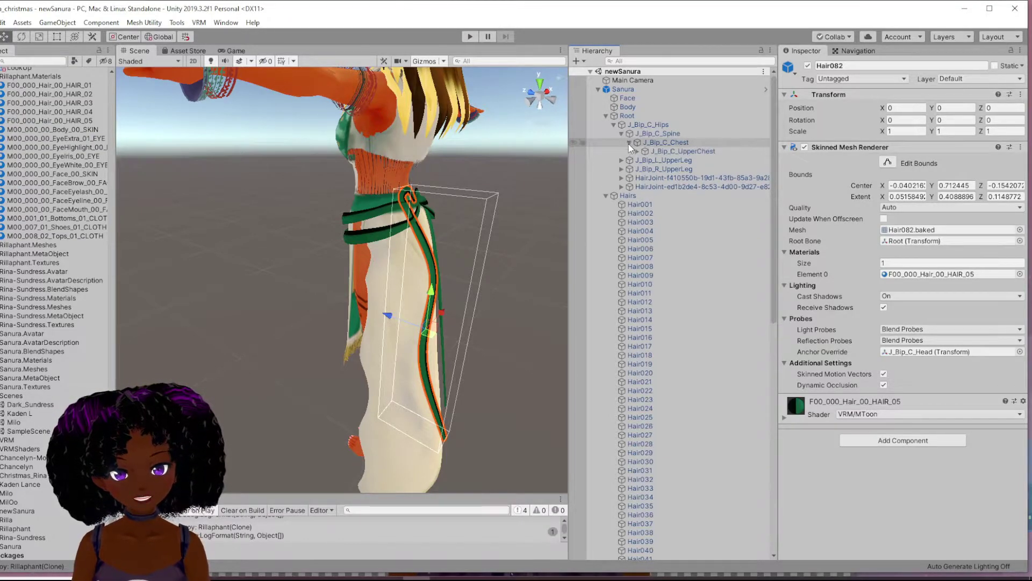
click(637, 151)
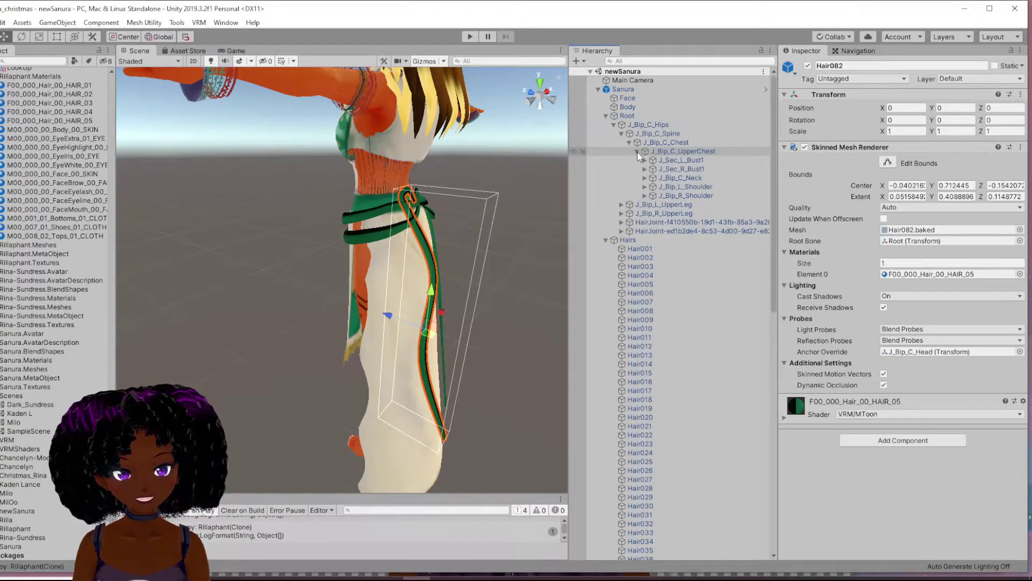
click(645, 178)
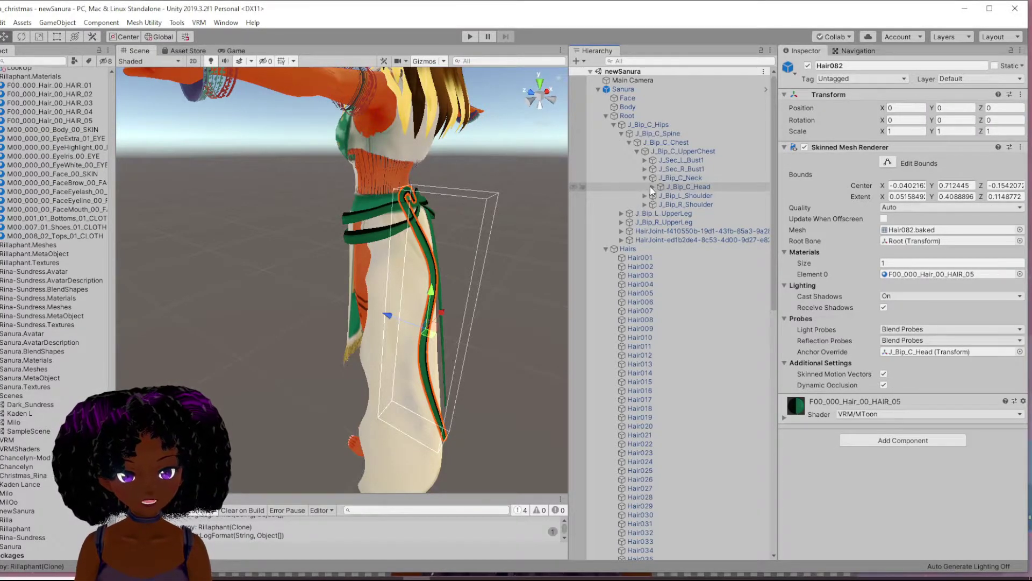
click(653, 187)
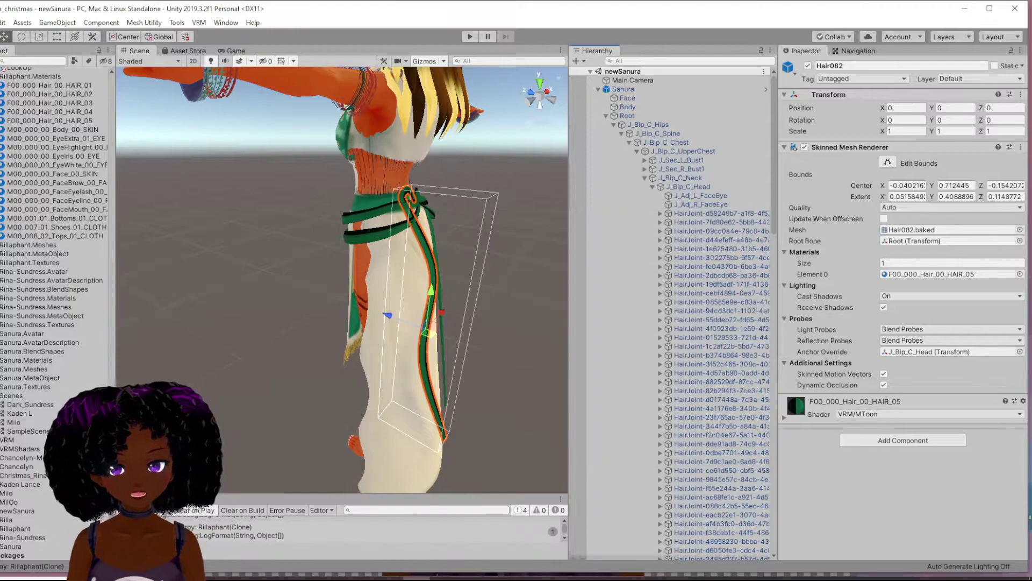
scroll(707, 334, down, 10)
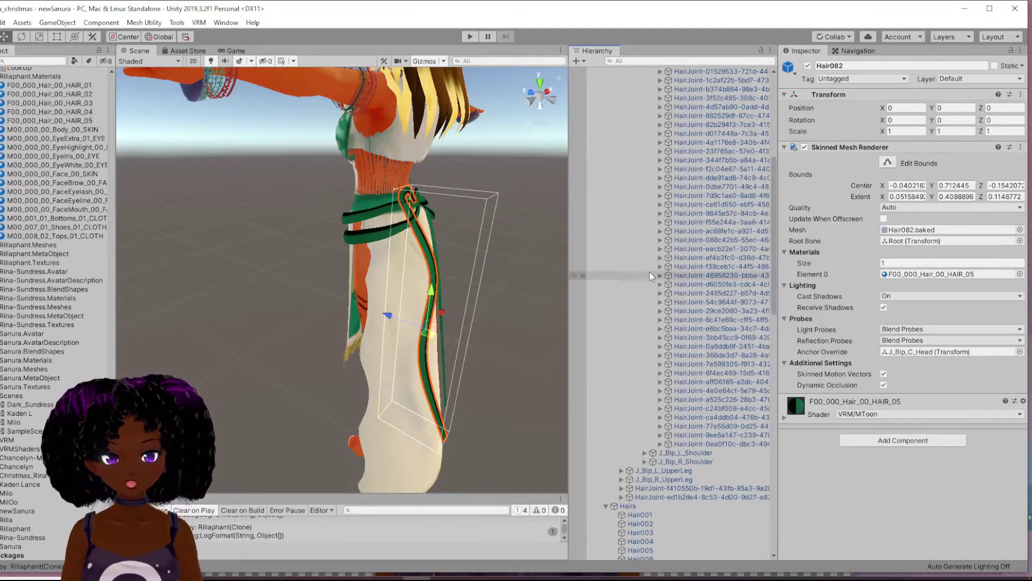
click(693, 276)
Select and frame another HairJoint under J_Bip_C_Head, browsing the joint list.
click(690, 230)
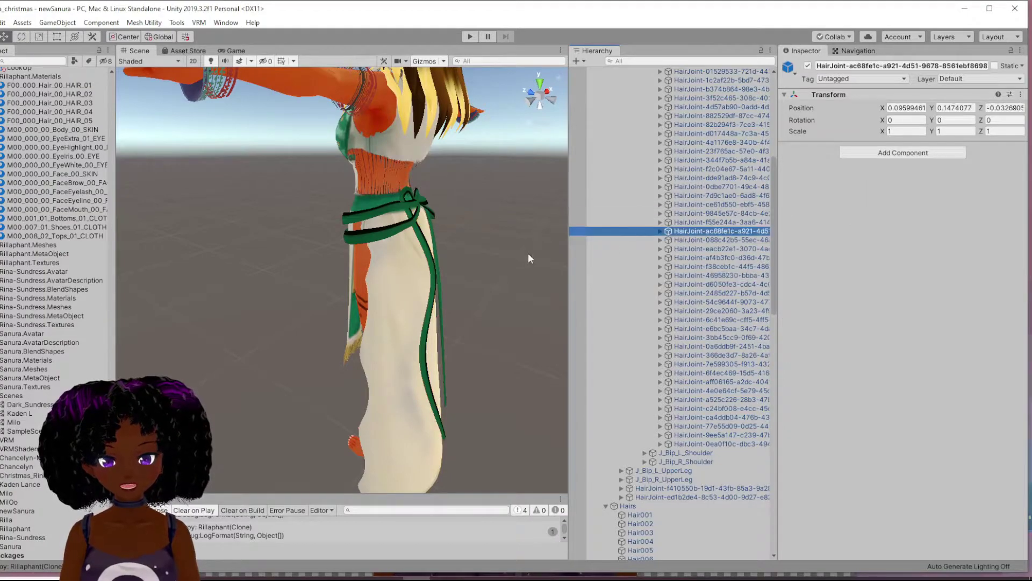
key(f)
scroll(486, 279, down, 5)
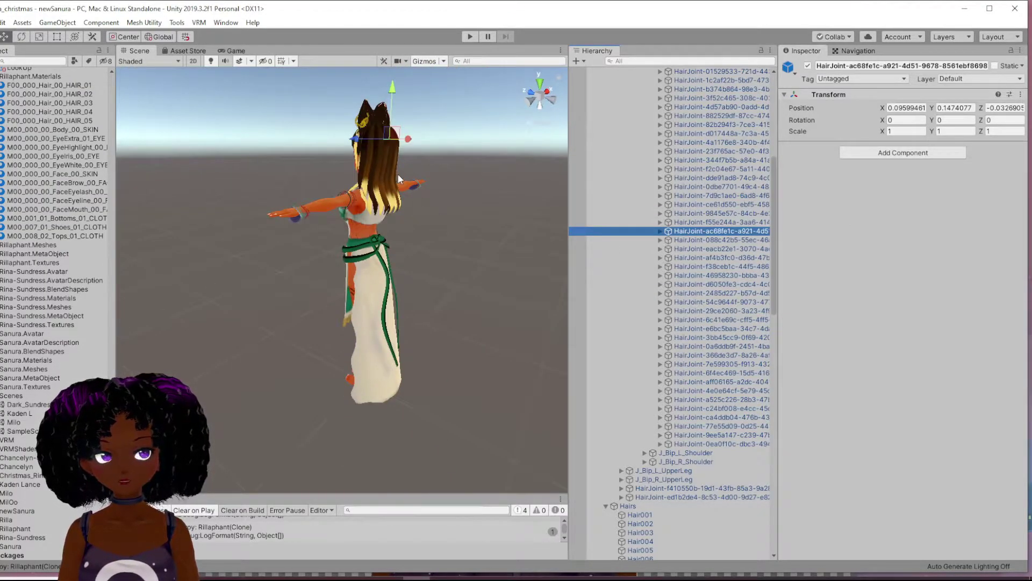
scroll(709, 262, up, 3)
scroll(711, 258, up, 15)
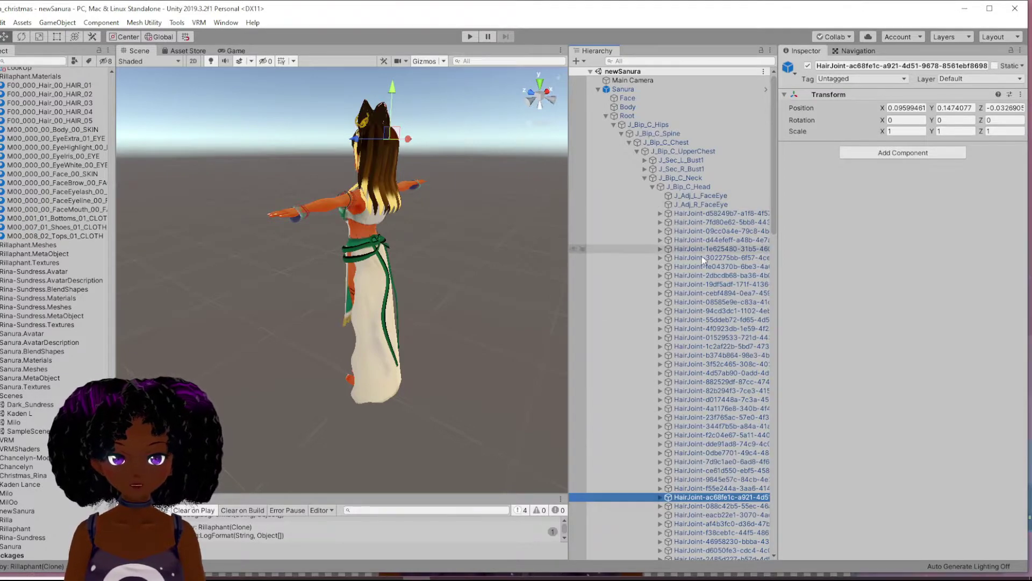
scroll(723, 273, down, 2)
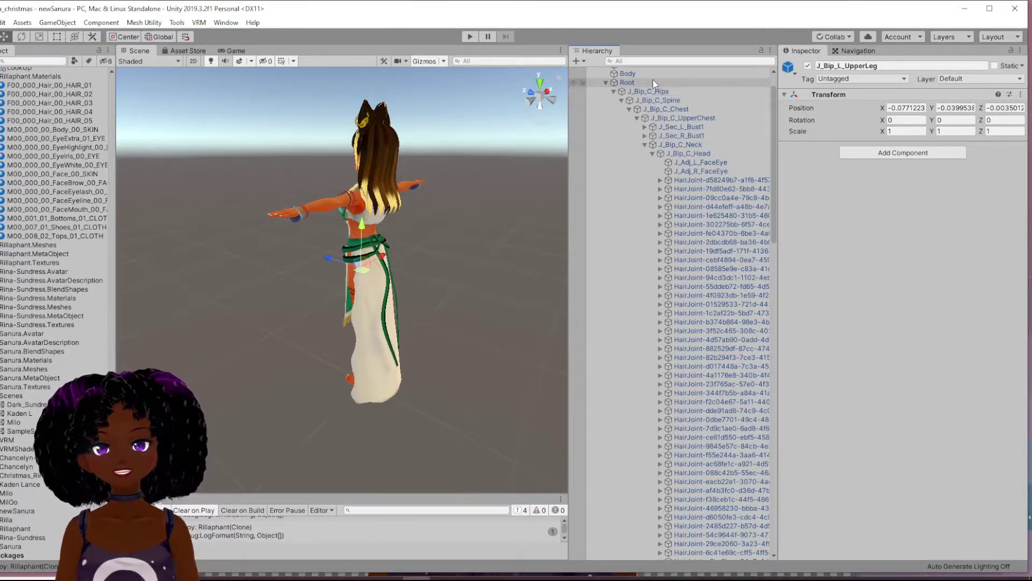
Collapse the Root bone tree and expand the Hairs group to list Hair001 onward.
scroll(722, 171, down, 4)
scroll(722, 171, down, 10)
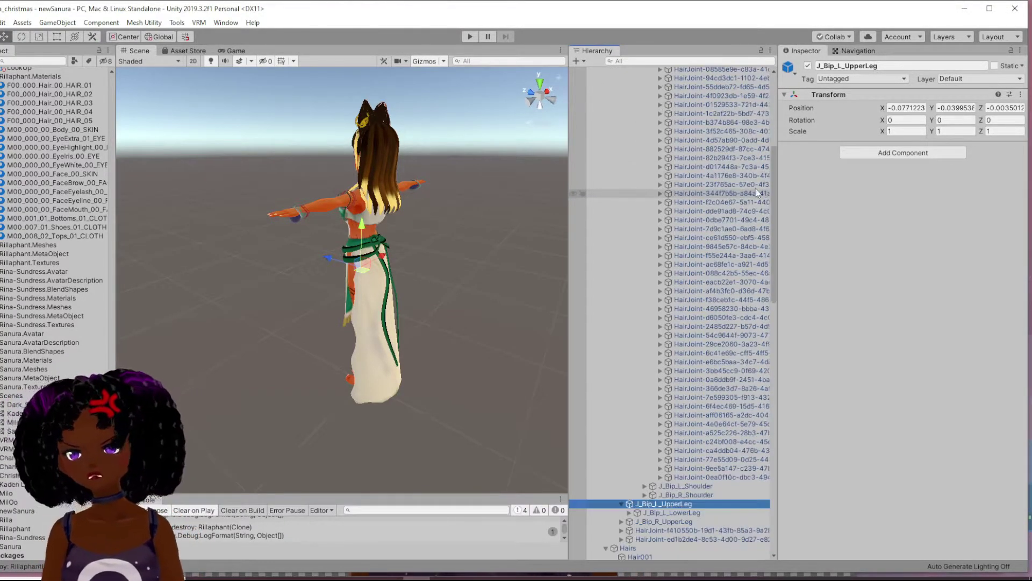
scroll(693, 173, up, 15)
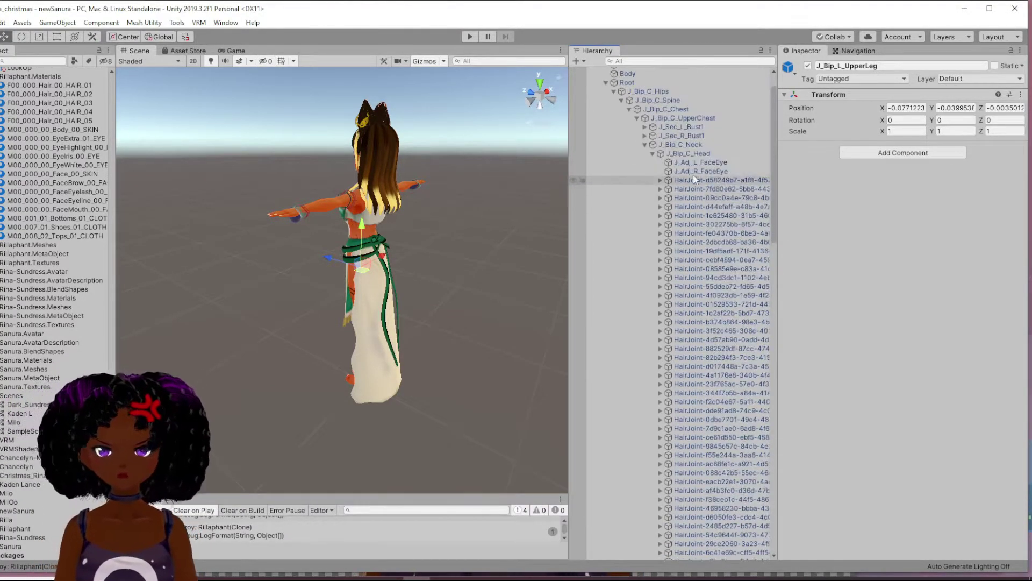
click(606, 82)
click(606, 92)
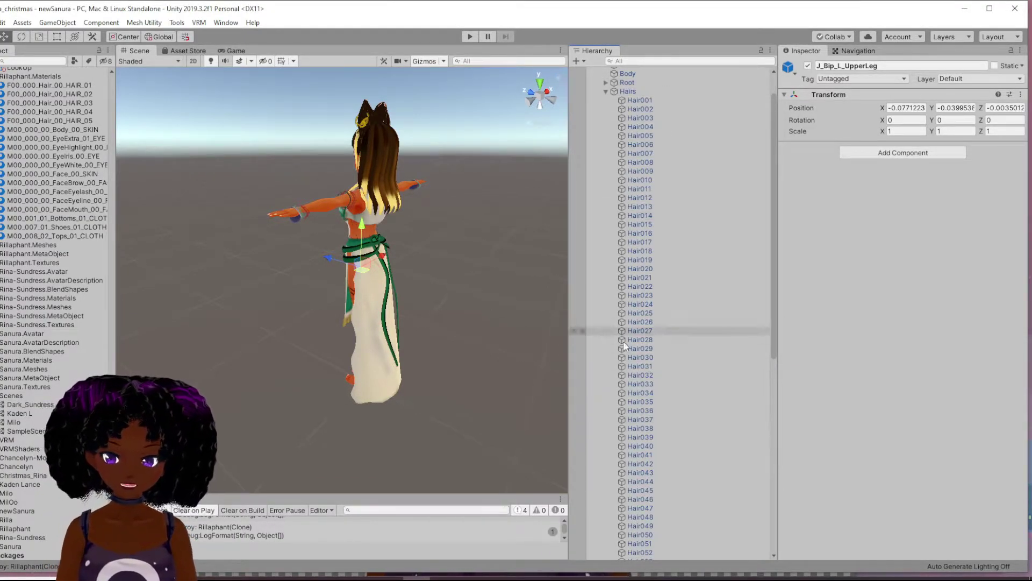
Check Hair034 and Hair043, then pick the sash strand and select its Hair082 row.
click(637, 393)
click(651, 472)
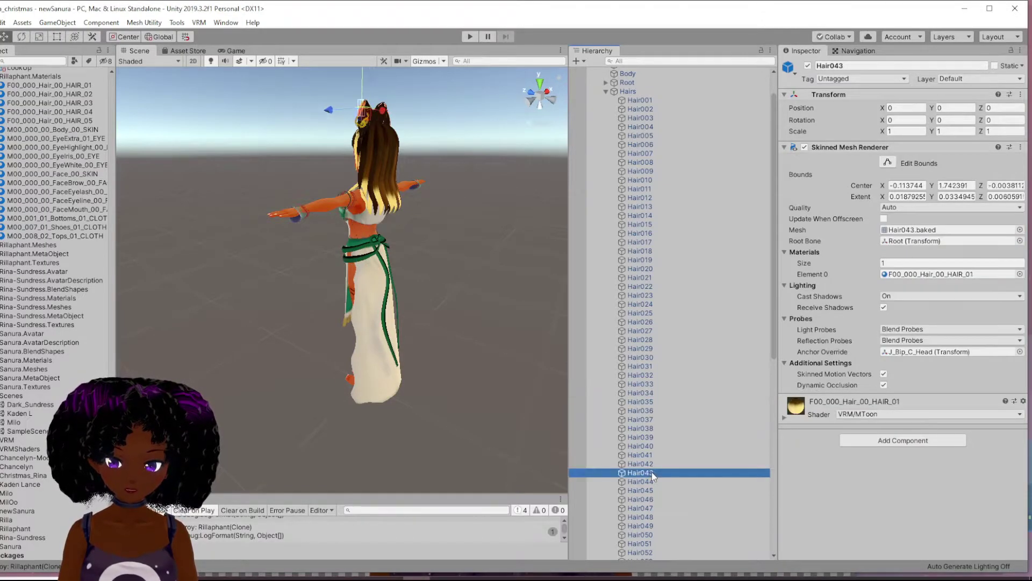
click(387, 275)
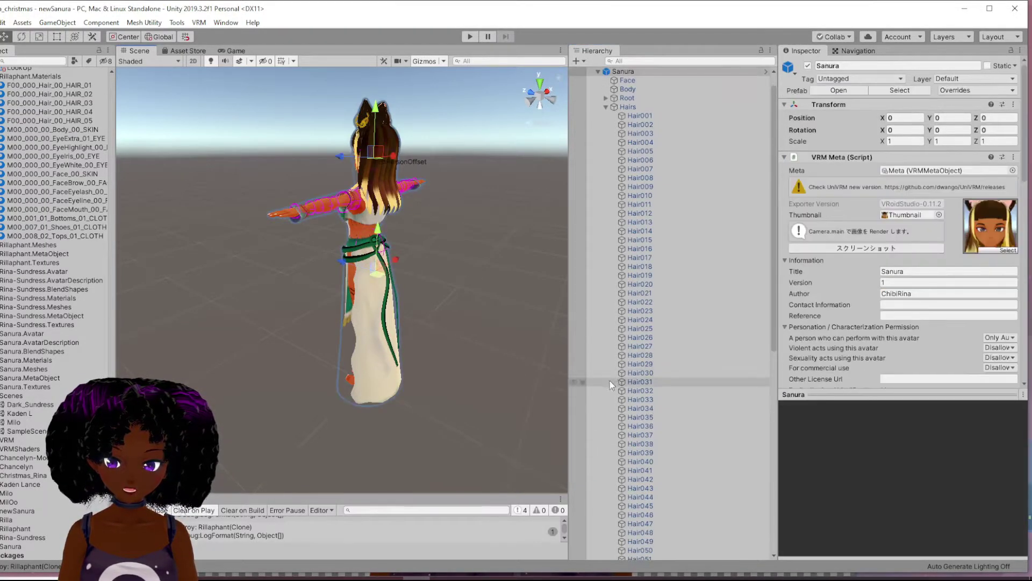
click(388, 293)
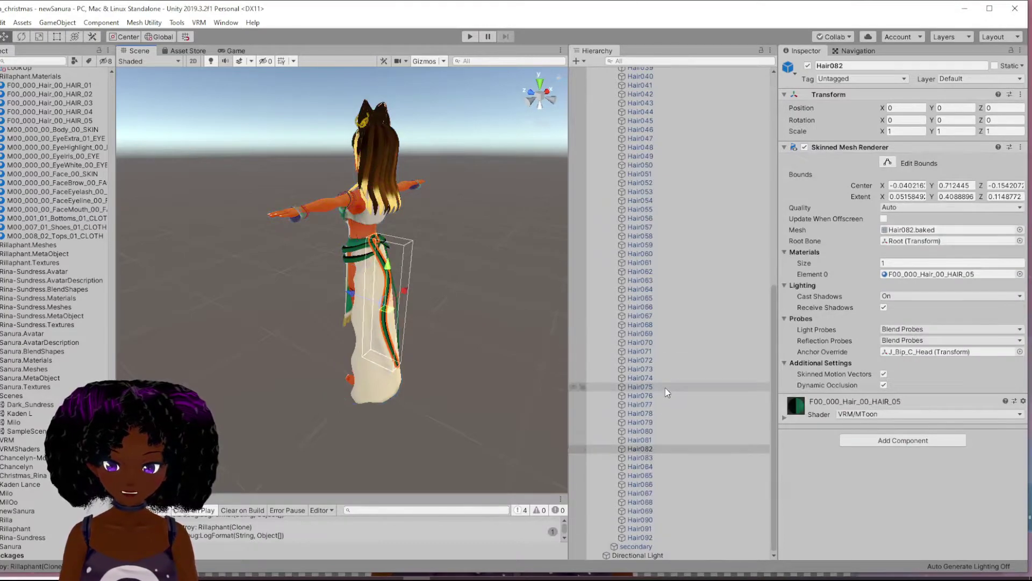
click(651, 448)
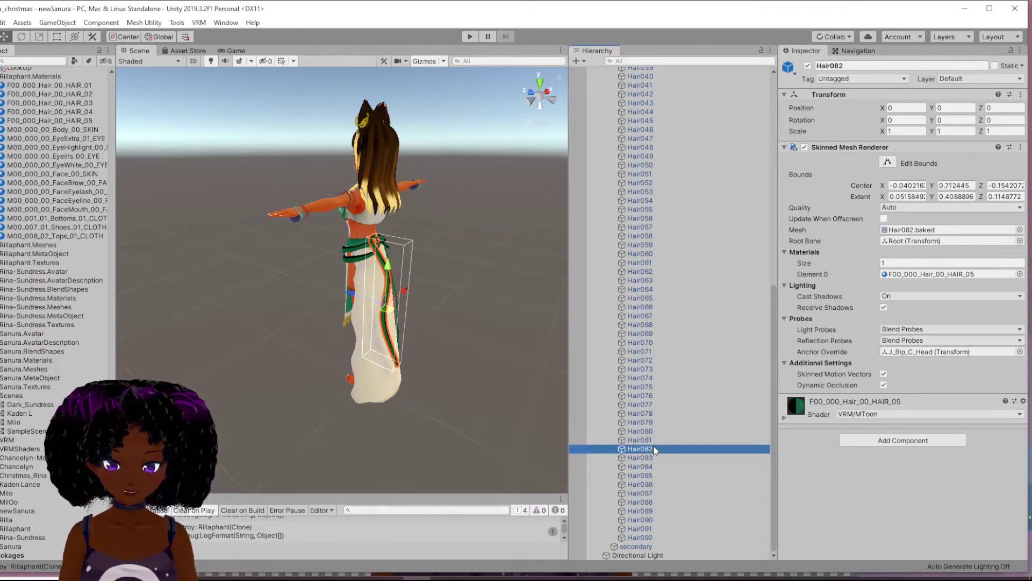
Launch Tools > BoneWeightTransfer, move its window aside and widen the Scene view.
click(175, 24)
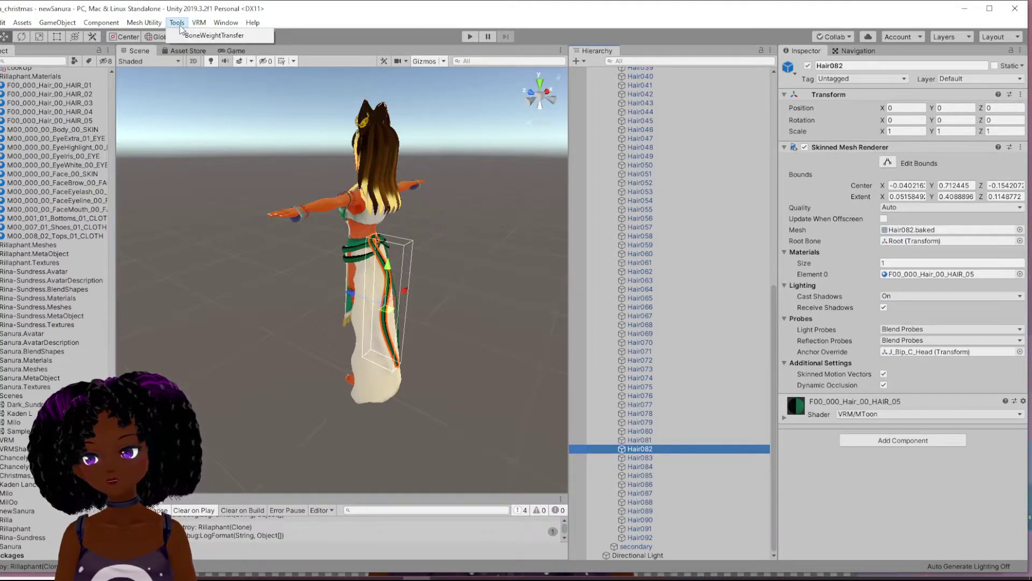
click(199, 36)
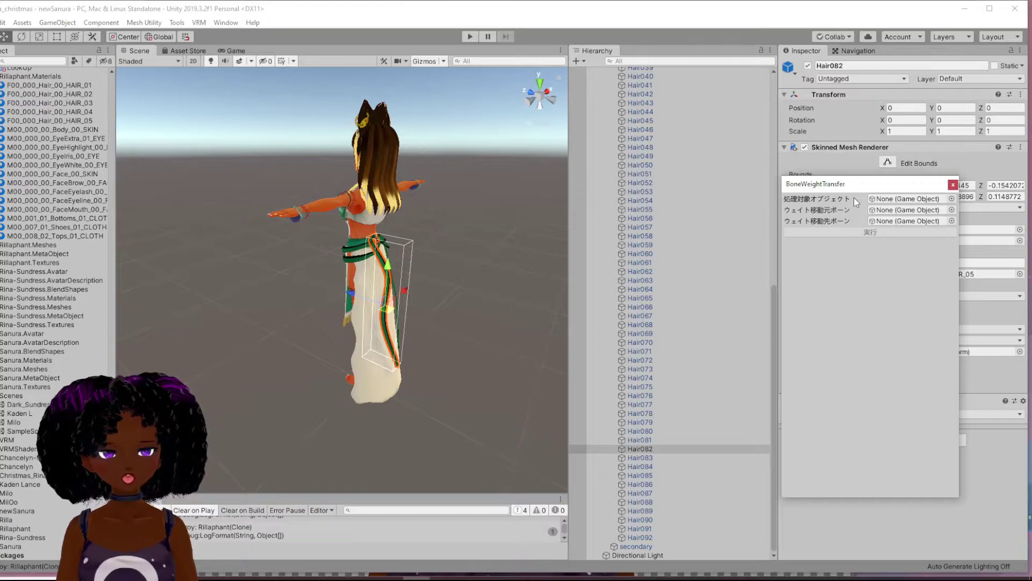
drag(871, 184, 653, 162)
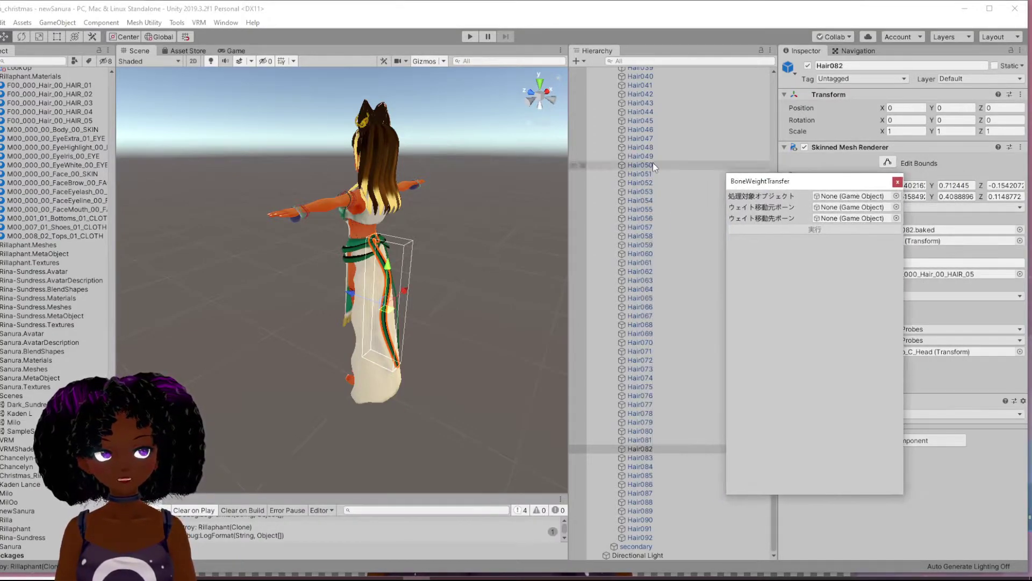
drag(568, 171, 755, 161)
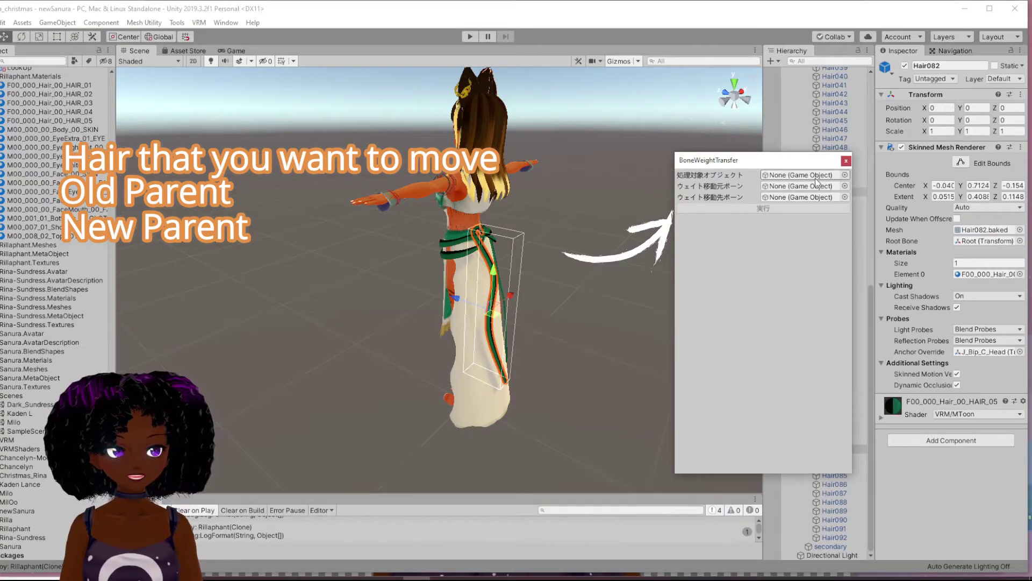
Assign Hair082 as the object and J_Bip_C_Hips as the new weight bone.
drag(810, 161, 577, 152)
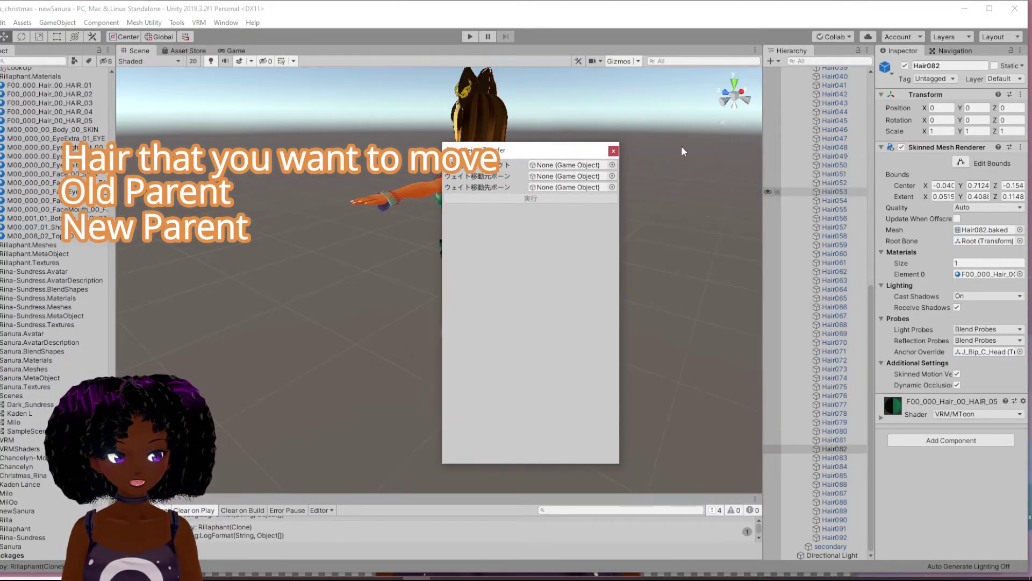
drag(845, 452, 571, 171)
scroll(833, 215, up, 15)
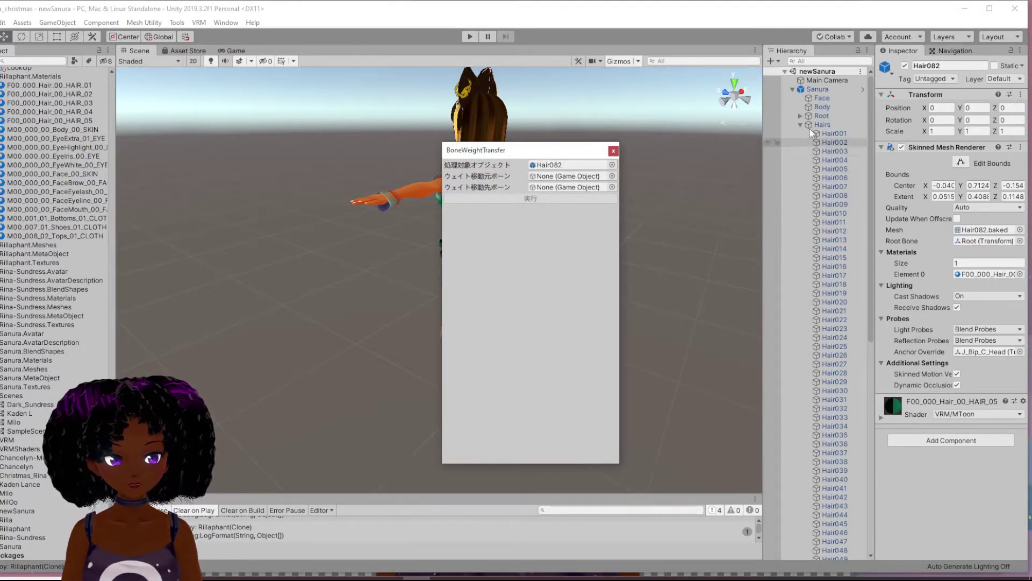
click(801, 116)
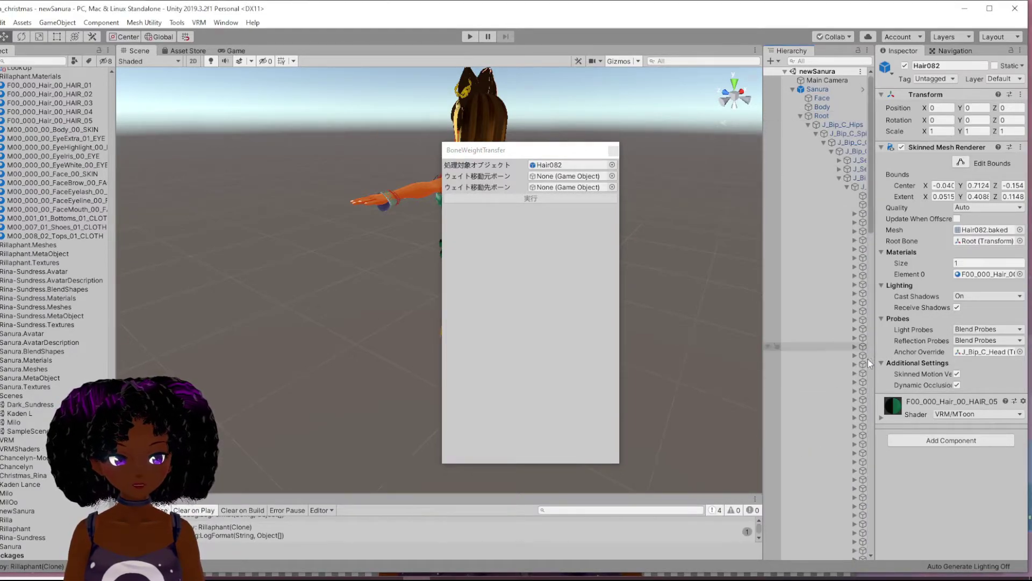
drag(849, 126, 585, 188)
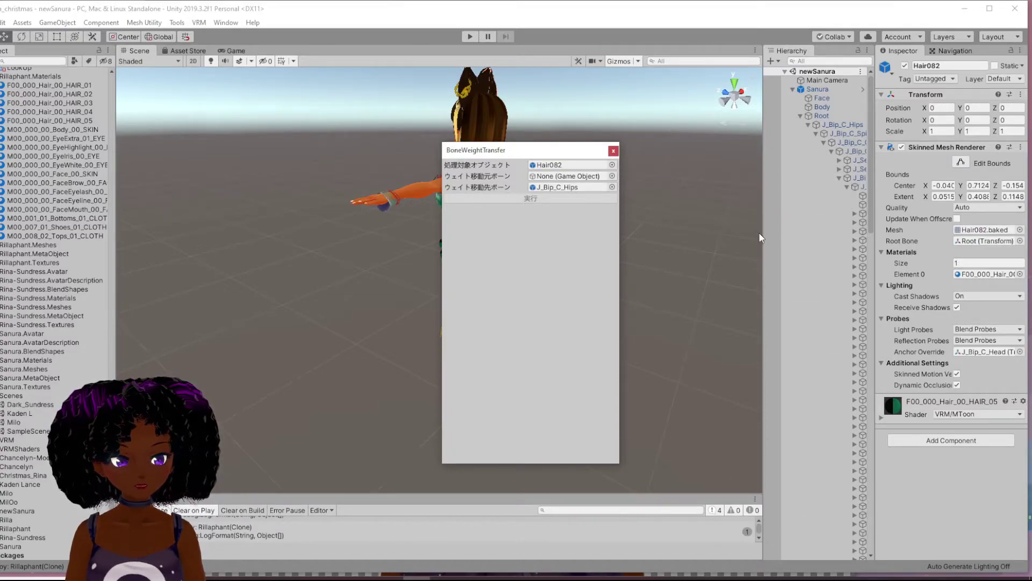
Set J_Bip_C_Head as the source bone, run 実行, and close BoneWeightTransfer.
drag(763, 234, 702, 238)
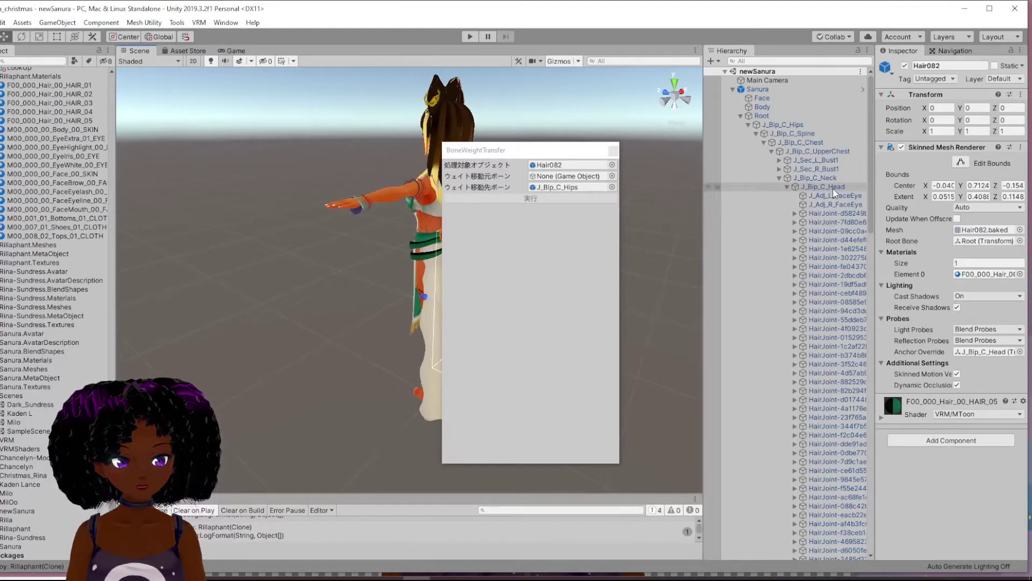
drag(833, 188, 561, 175)
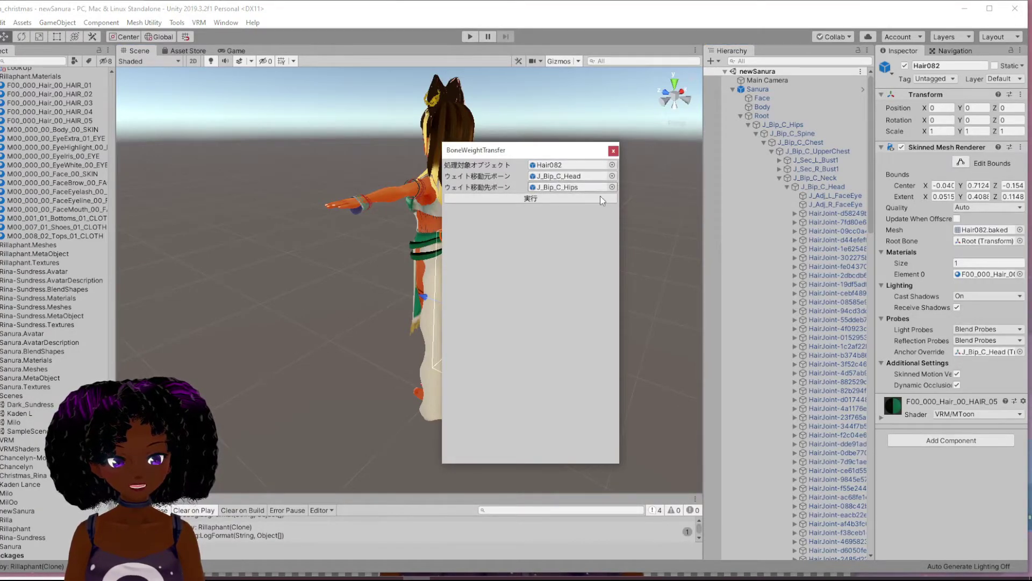
click(556, 201)
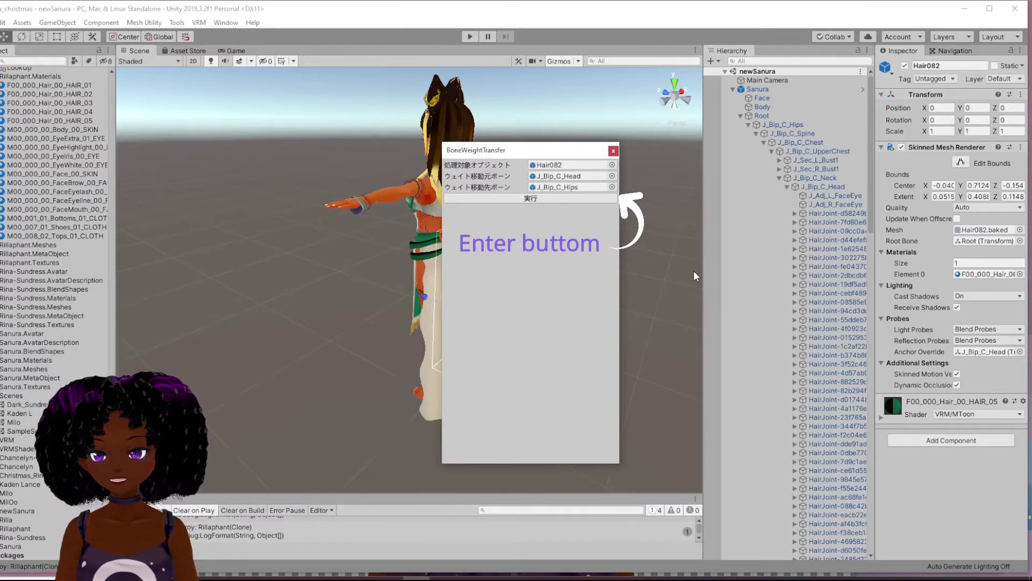
click(614, 151)
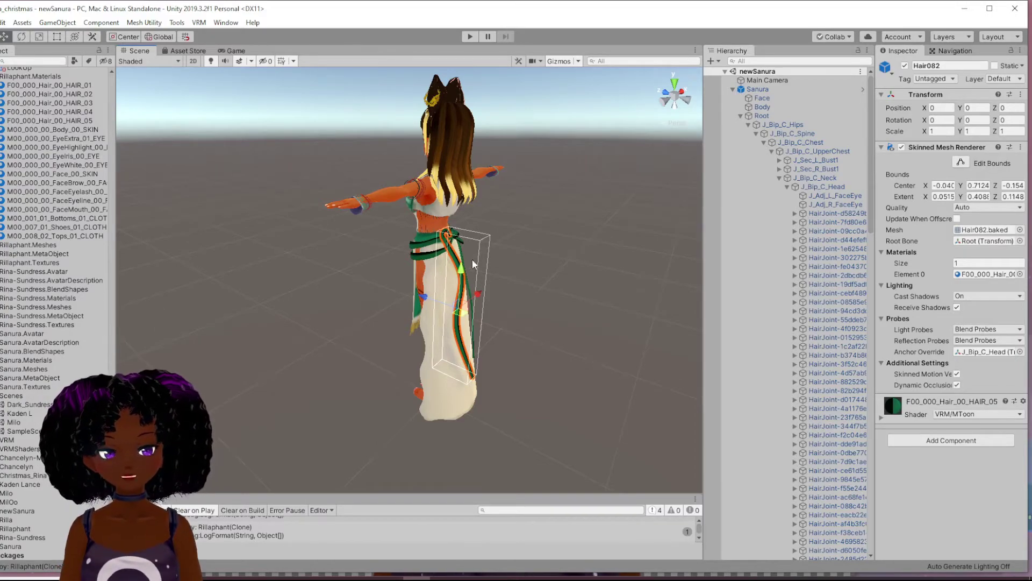
alt+drag(556, 262, 454, 265)
alt+drag(473, 205, 602, 371)
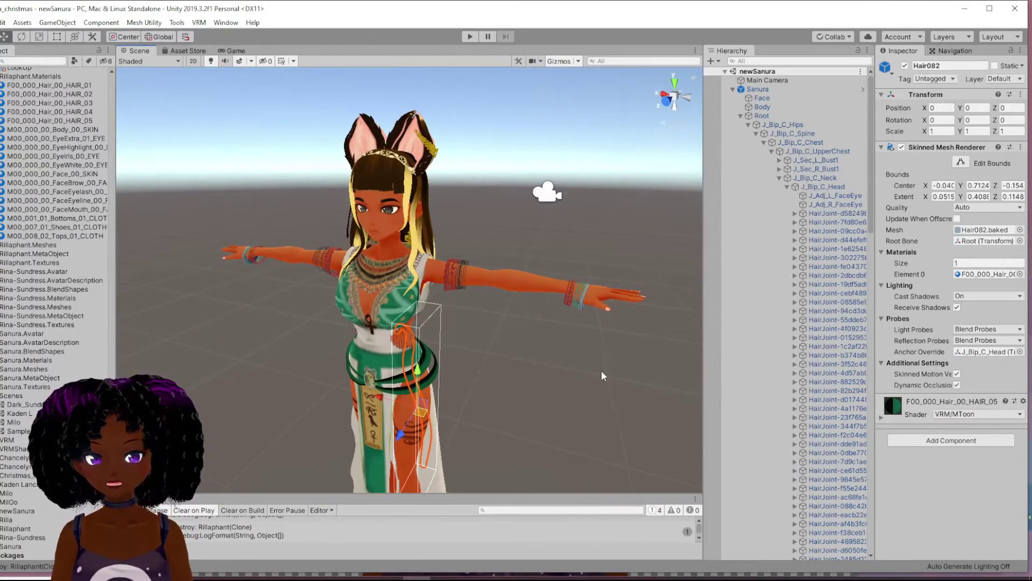
alt+drag(608, 407, 528, 376)
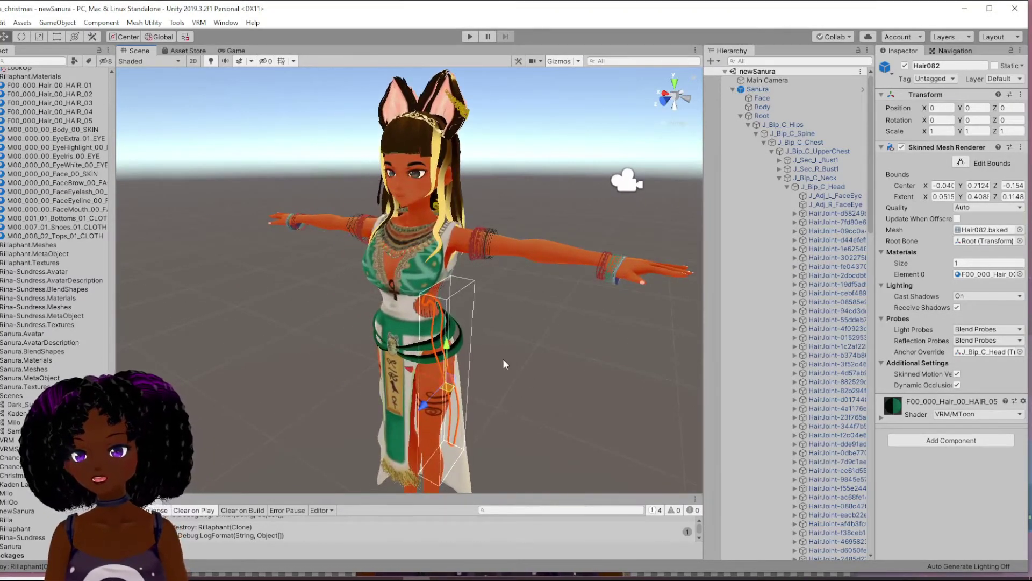
scroll(484, 307, up, 3)
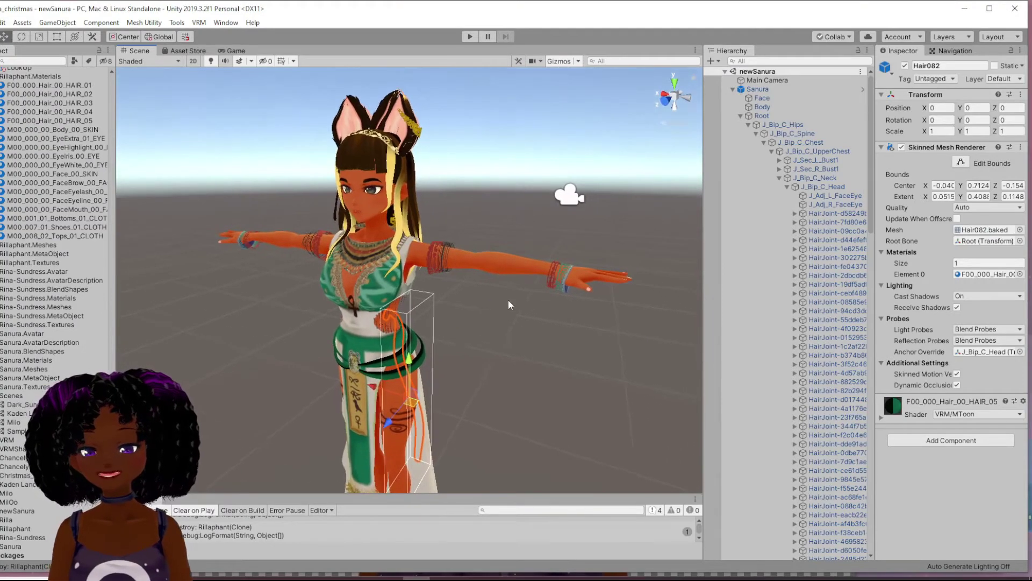
middle_drag(508, 299, 549, 364)
alt+drag(549, 364, 585, 330)
scroll(586, 330, down, 1)
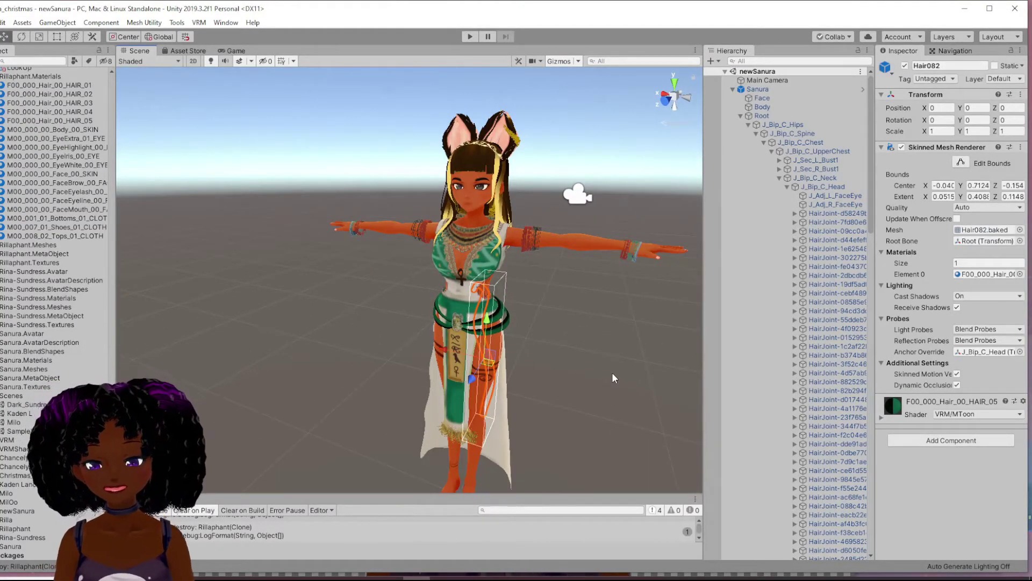
alt+drag(613, 375, 540, 341)
middle_drag(540, 340, 657, 343)
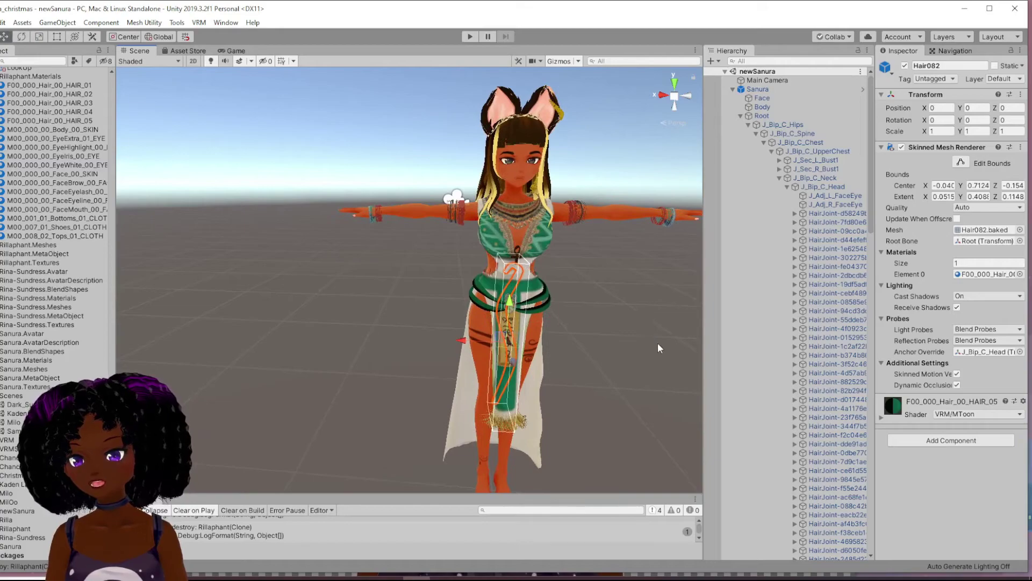
alt+drag(671, 358, 662, 373)
middle_drag(660, 372, 519, 384)
alt+drag(579, 323, 576, 332)
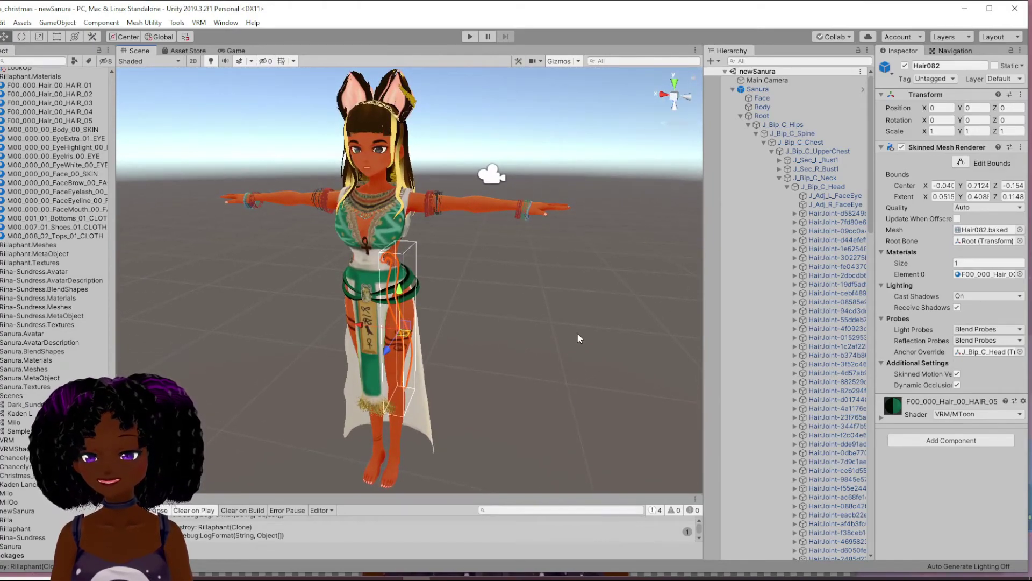